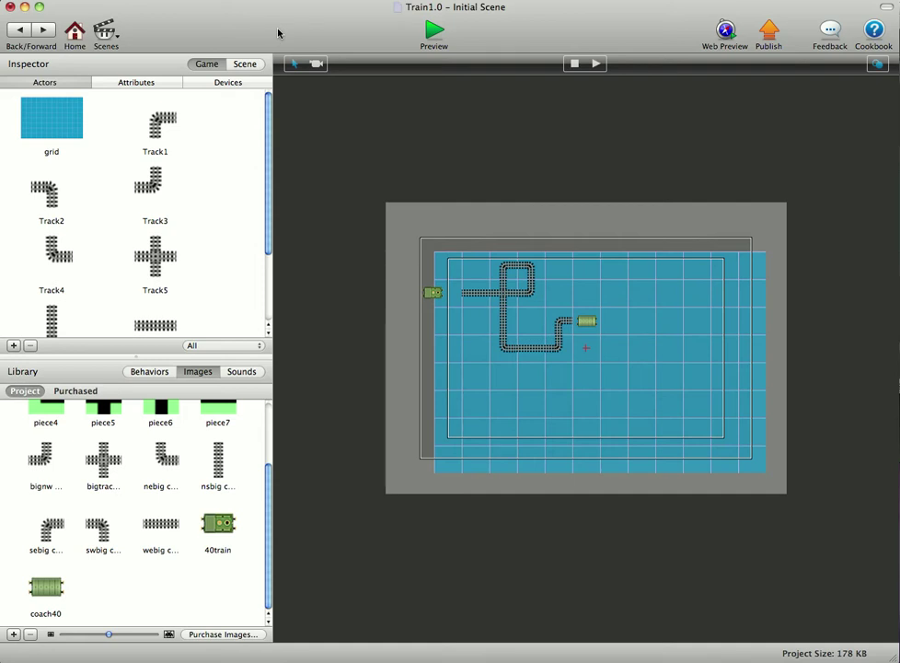
Review the game attributes and the behaviors and notes of the Train1 actor, and return to the scene.
left_click(161, 85)
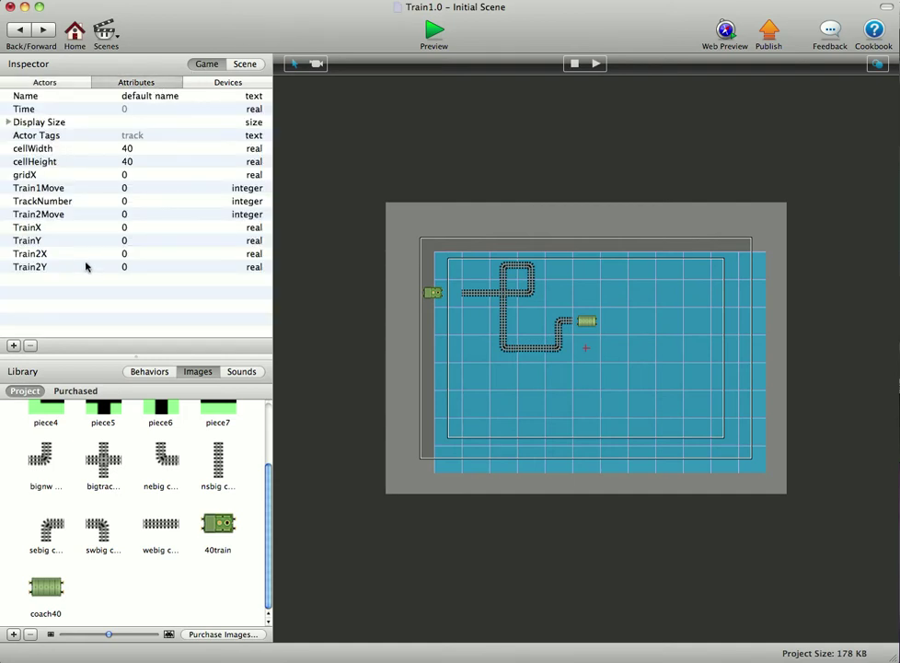
left_click(68, 82)
double_click(153, 134)
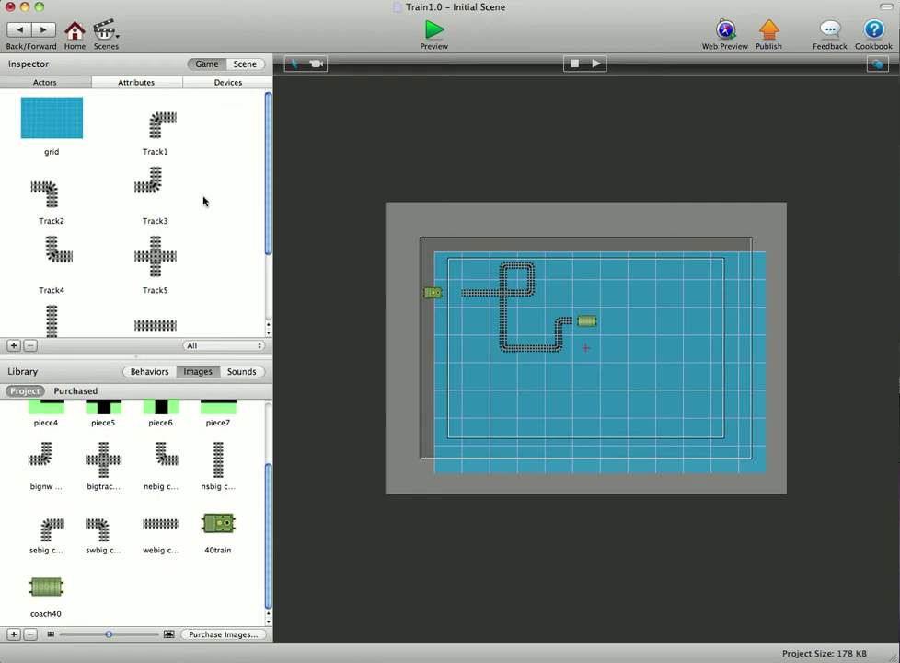
scroll(175, 230, "down", 3)
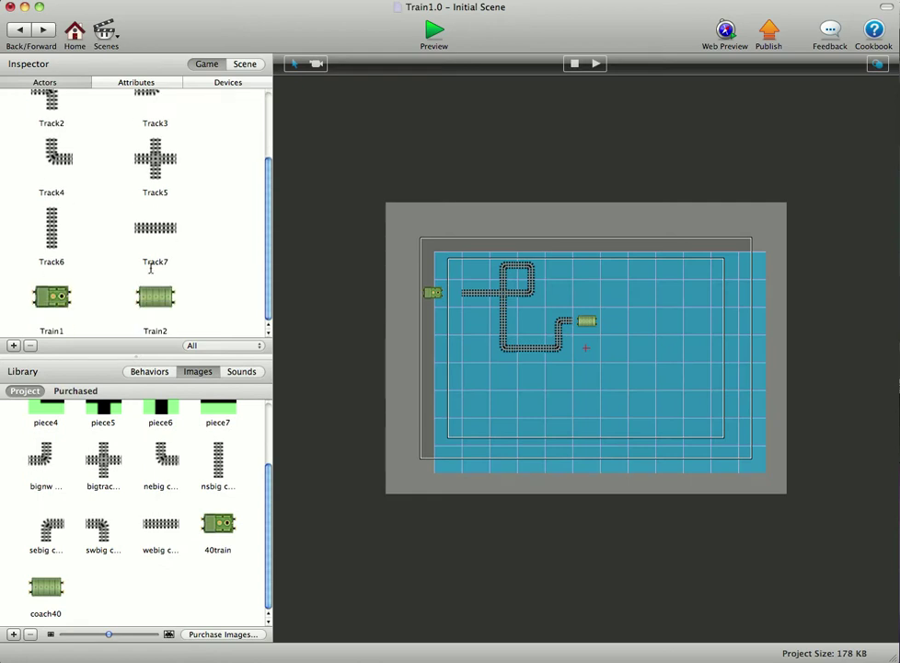
double_click(66, 297)
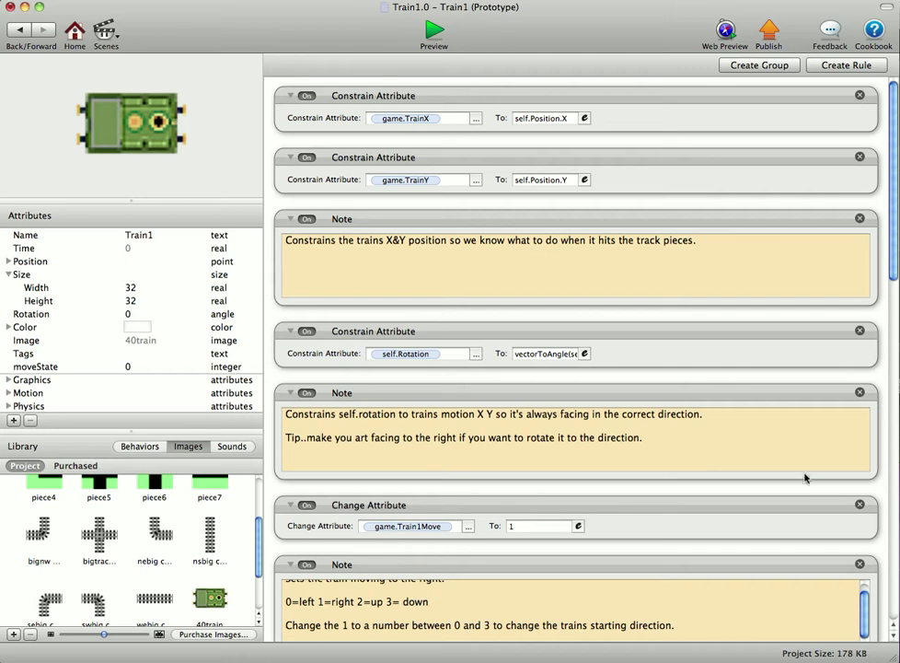
scroll(888, 580, "down", 5)
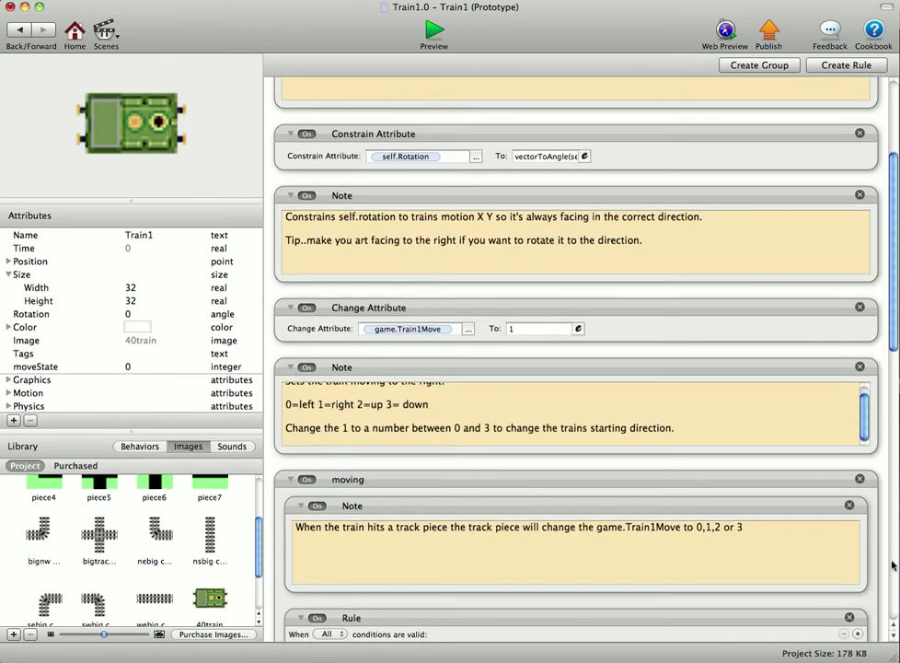
left_click(19, 33)
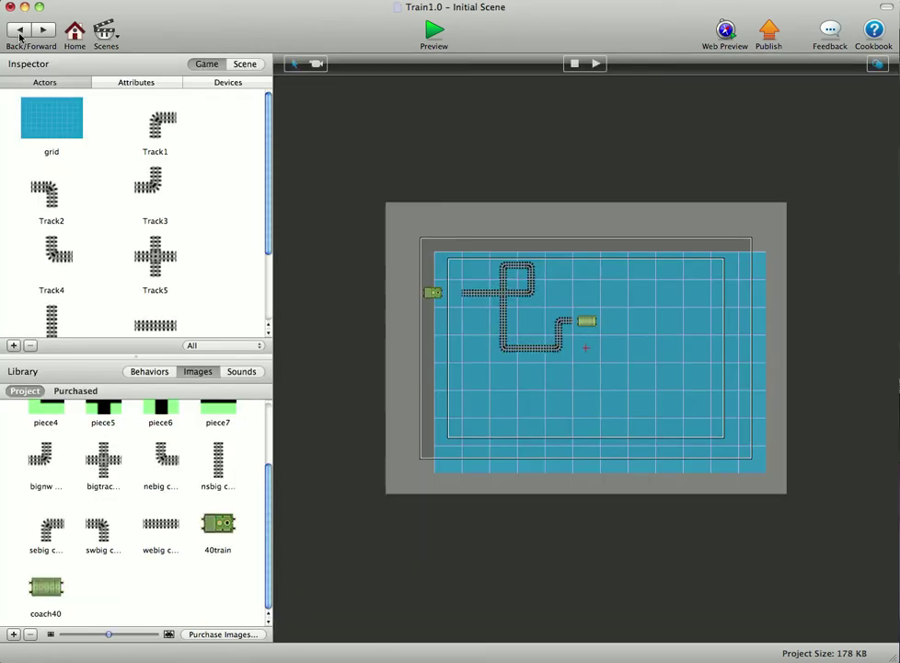
Preview the game and rearrange the track pieces into a closed loop that runs through the crossover.
left_click(432, 41)
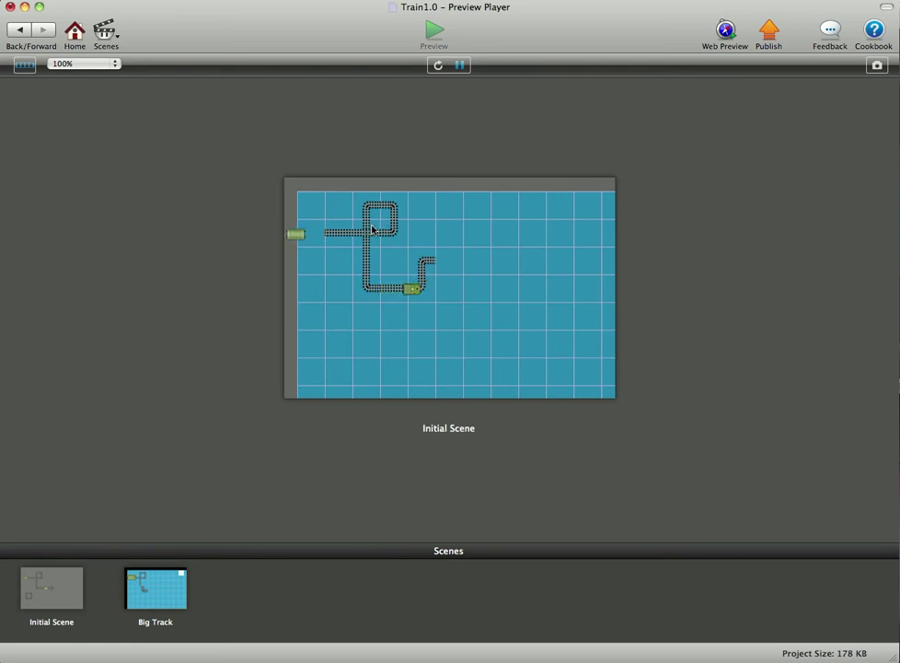
left_click_drag(370, 233, 474, 251)
left_click_drag(396, 209, 488, 237)
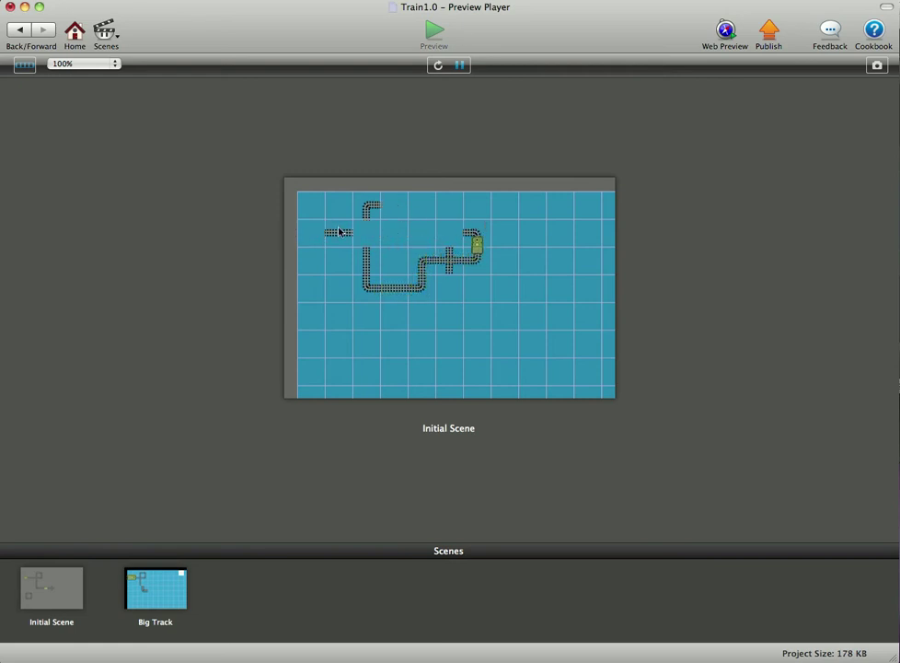
left_click_drag(340, 232, 447, 241)
left_click_drag(370, 208, 406, 245)
left_click_drag(386, 294, 440, 243)
left_click_drag(378, 265, 402, 265)
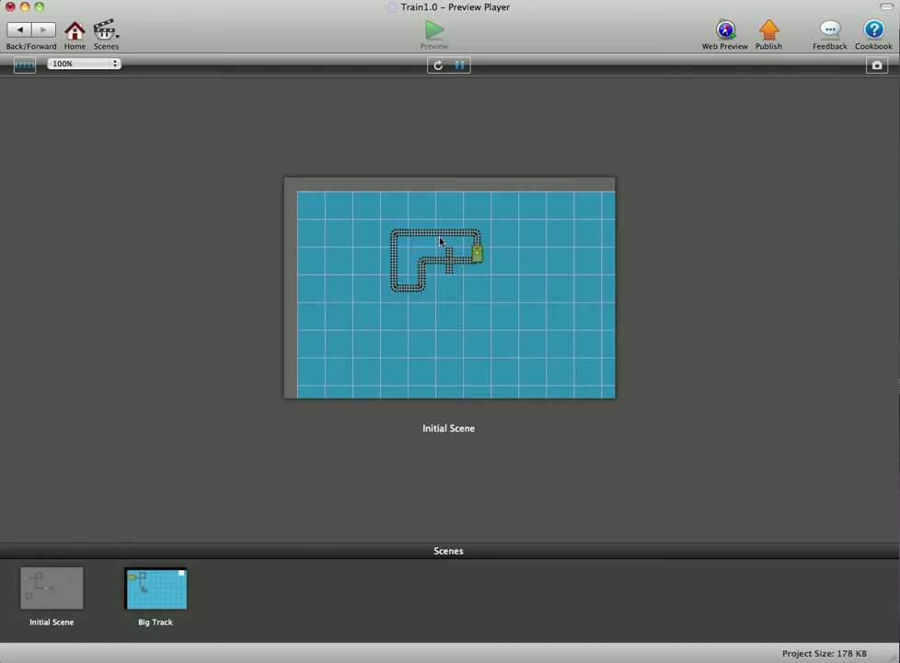
Break up the loop in the preview, move pieces toward the grid's upper-left corner to form a new route, and exit the preview.
left_click_drag(402, 257, 362, 301)
left_click_drag(417, 291, 402, 271)
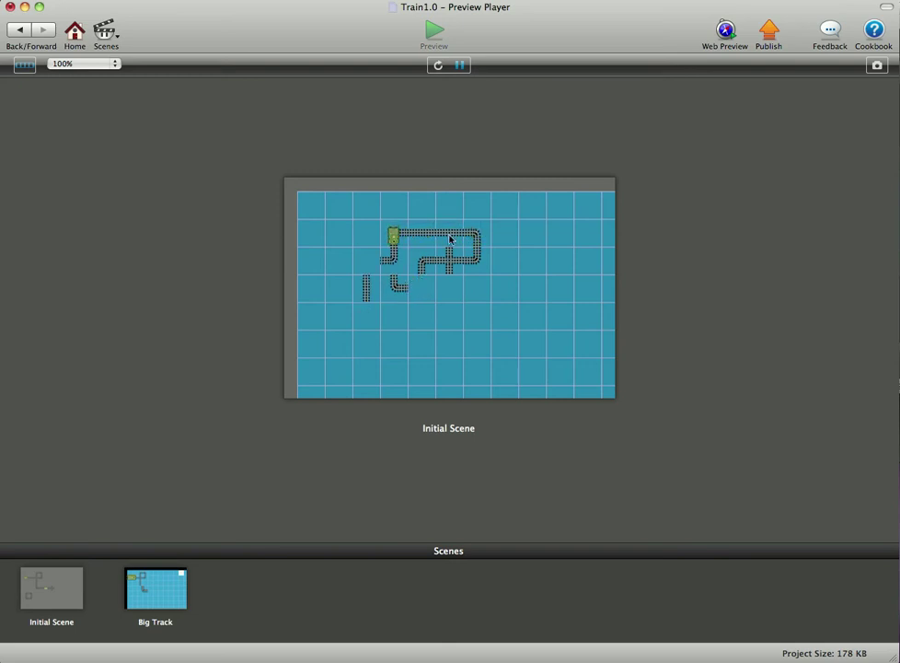
left_click_drag(398, 286, 314, 261)
left_click_drag(397, 237, 352, 212)
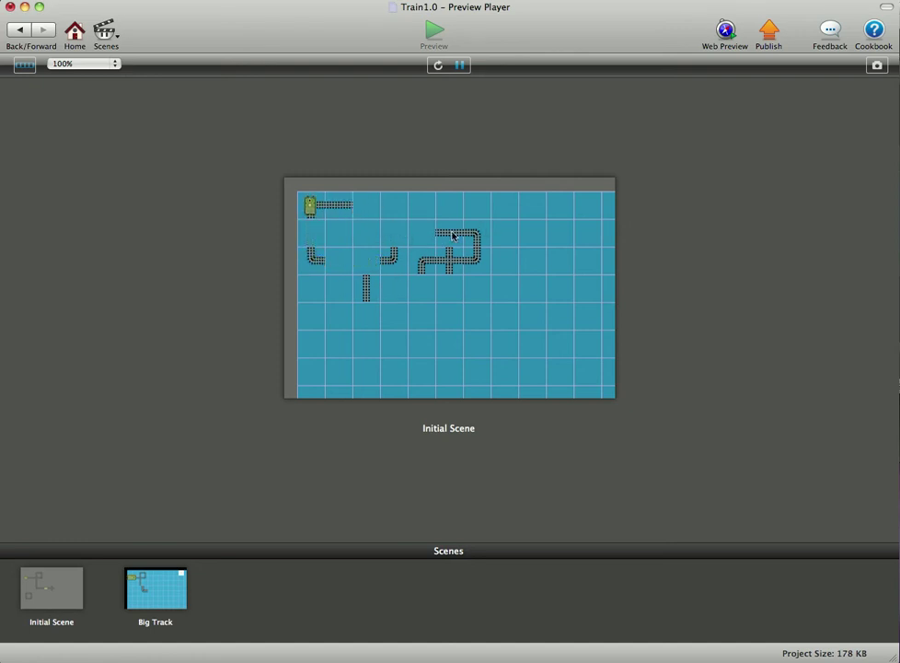
left_click_drag(476, 238, 396, 208)
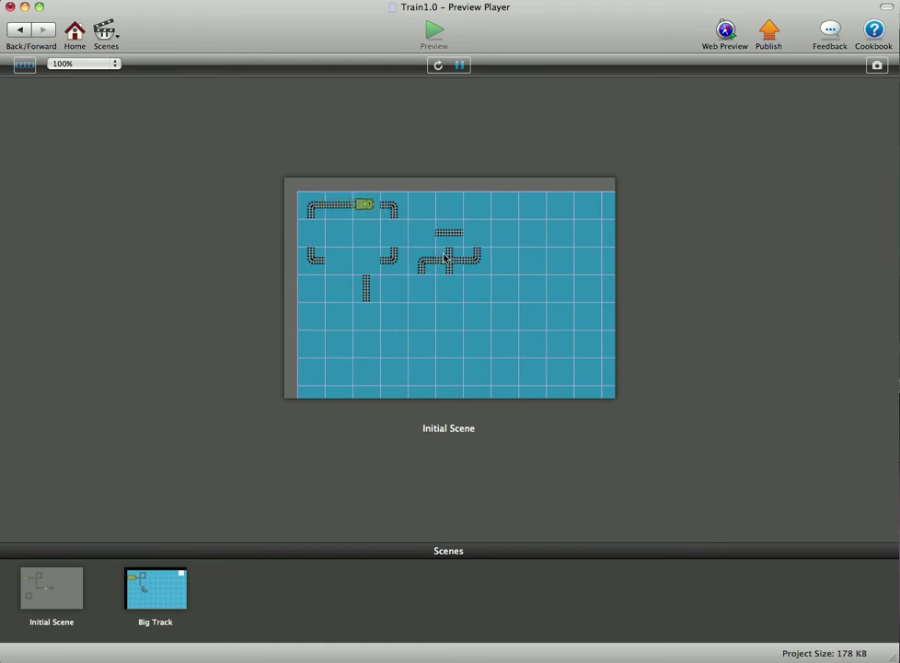
left_click_drag(446, 255, 394, 235)
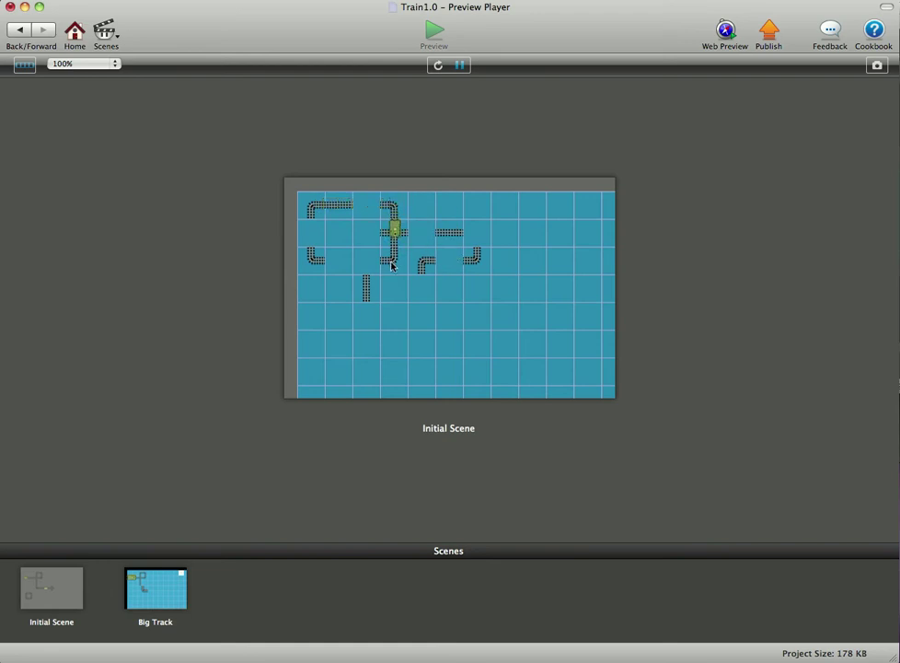
left_click(19, 28)
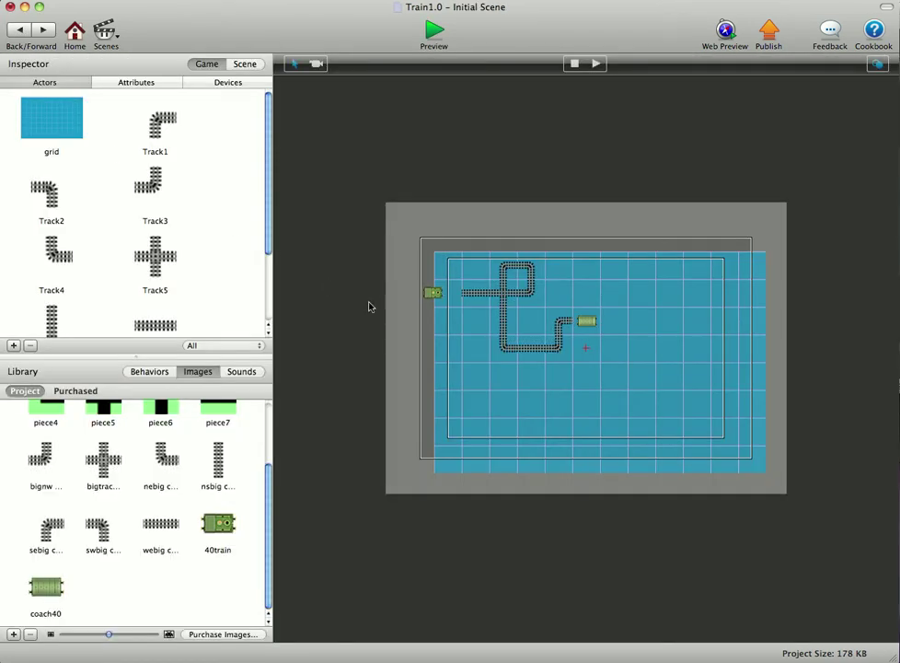
Examine the corner pieces placed in the scene and match them with their track actors, such as Track3.
left_click(529, 294)
left_click(558, 349)
left_click(150, 184)
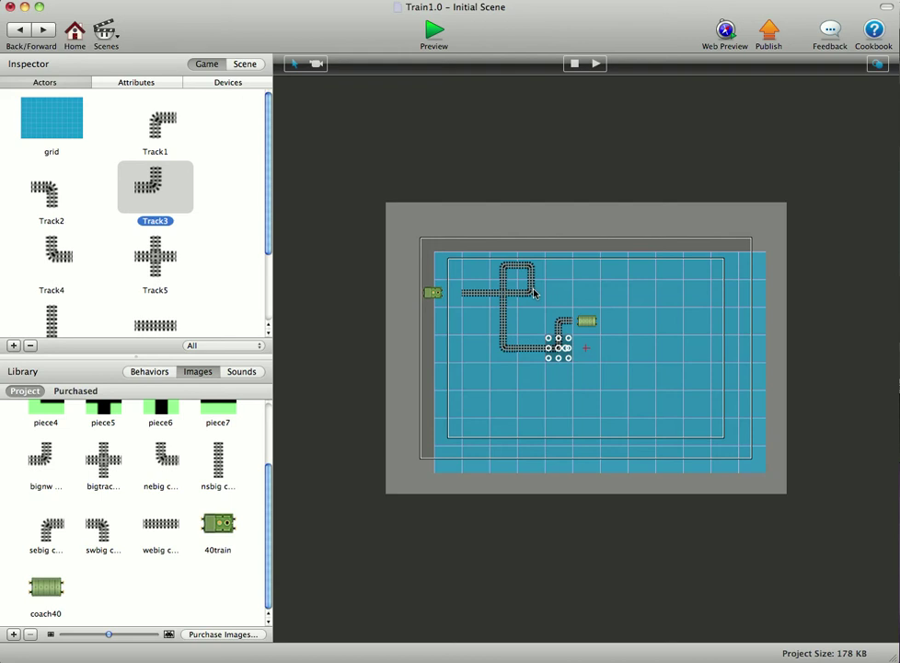
left_click(506, 347)
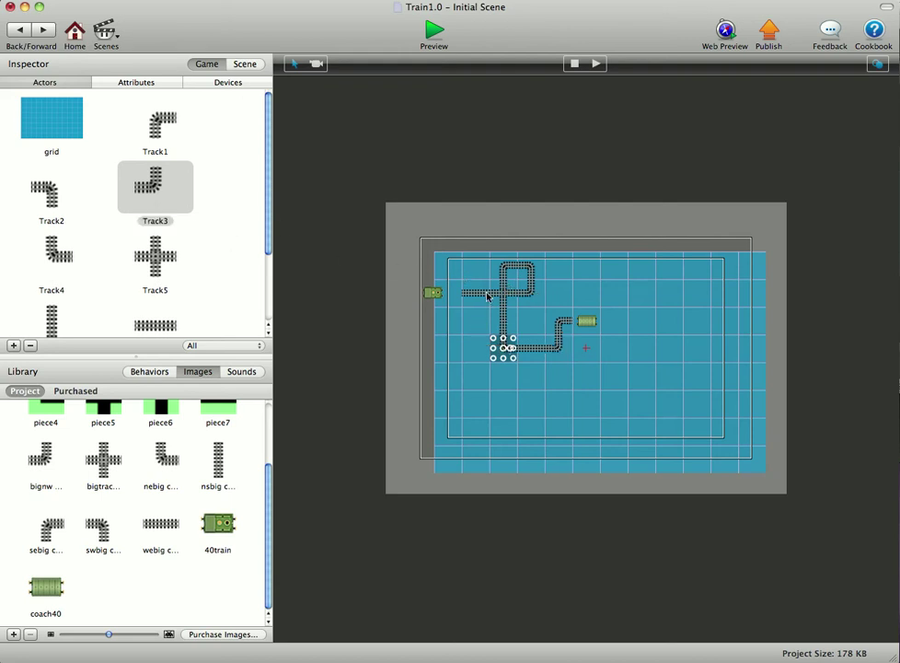
scroll(248, 266, "down", 3)
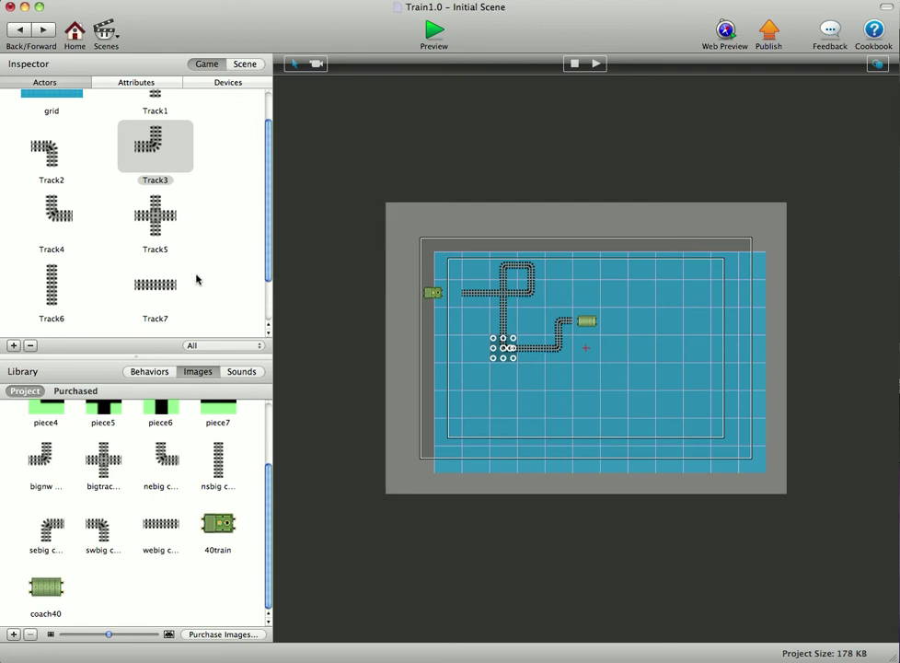
scroll(196, 281, "up", 3)
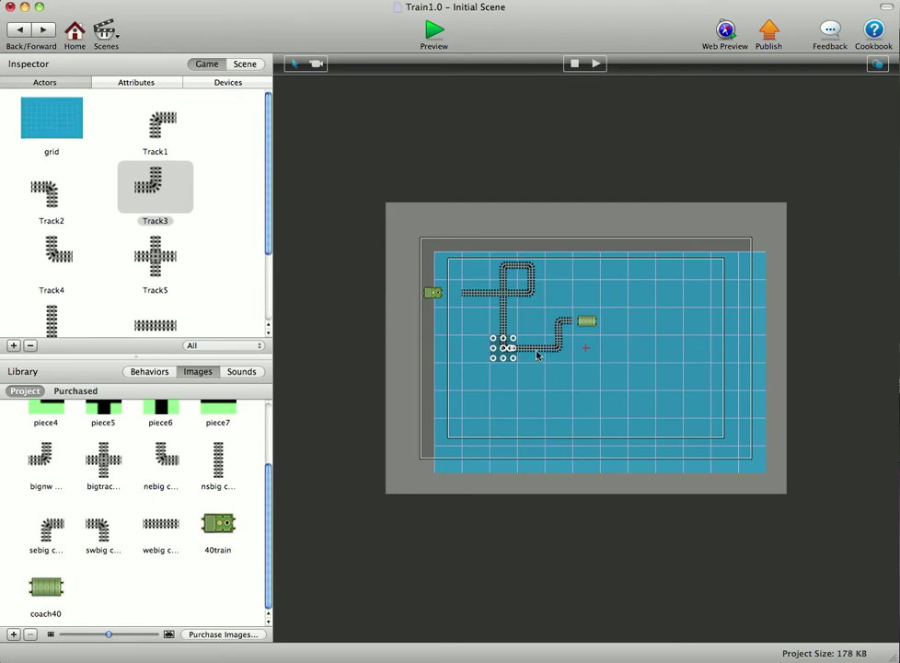
Disable CanMove on the Track1 corner piece placed beside the coach and return to the scene.
left_click(564, 328)
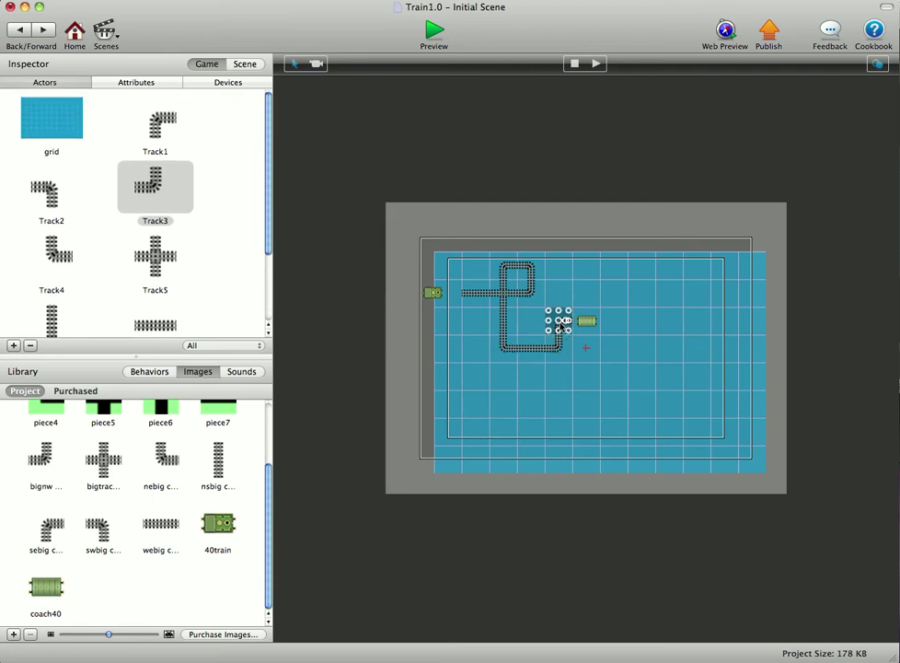
double_click(560, 326)
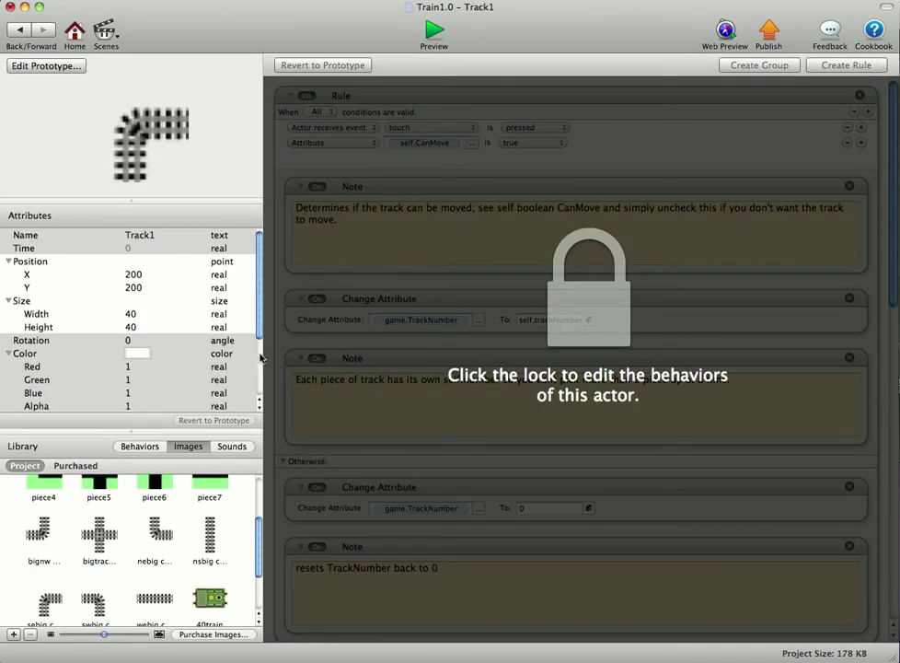
scroll(261, 357, "down", 5)
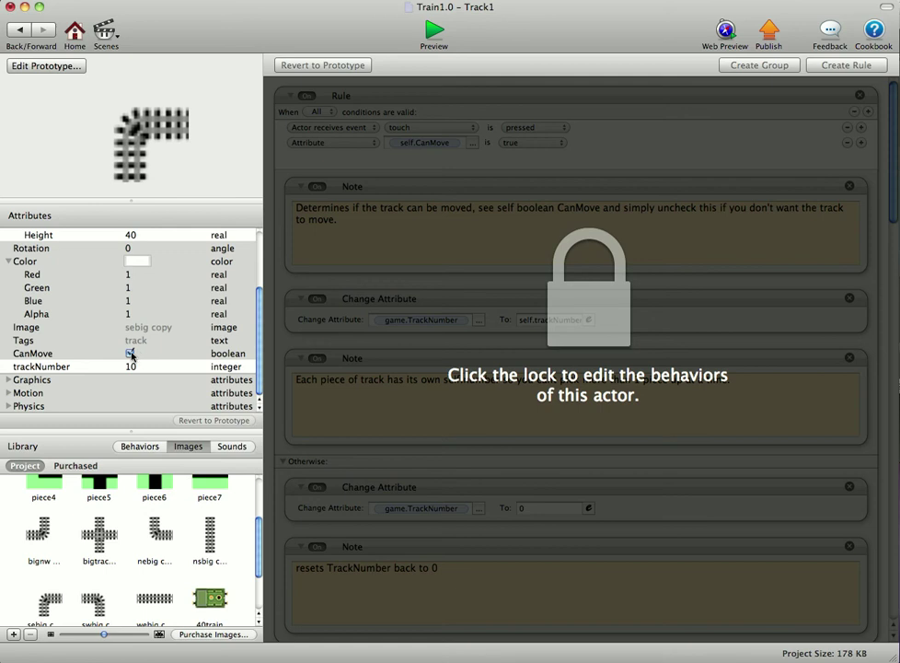
left_click(129, 354)
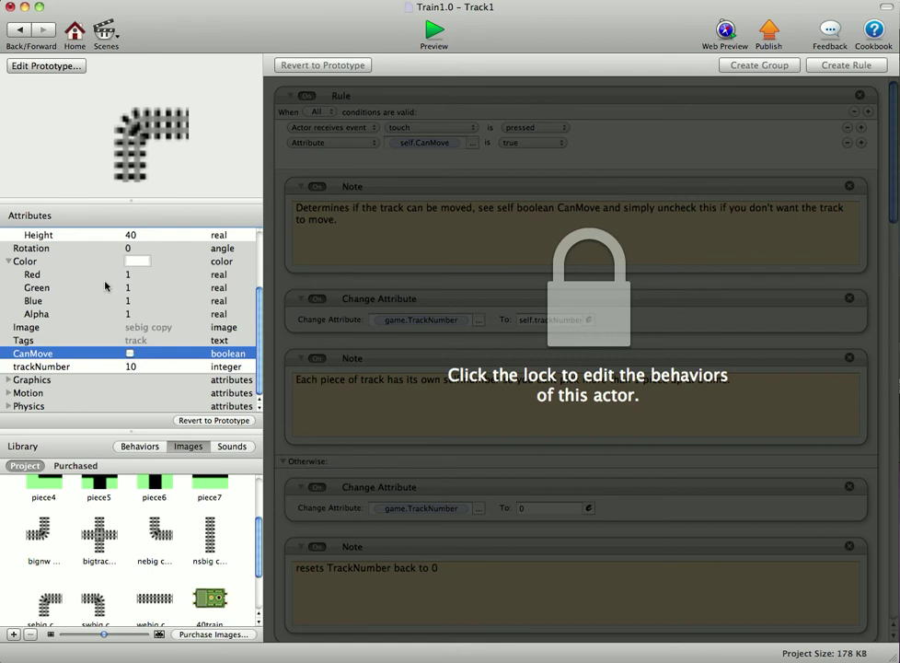
left_click(19, 31)
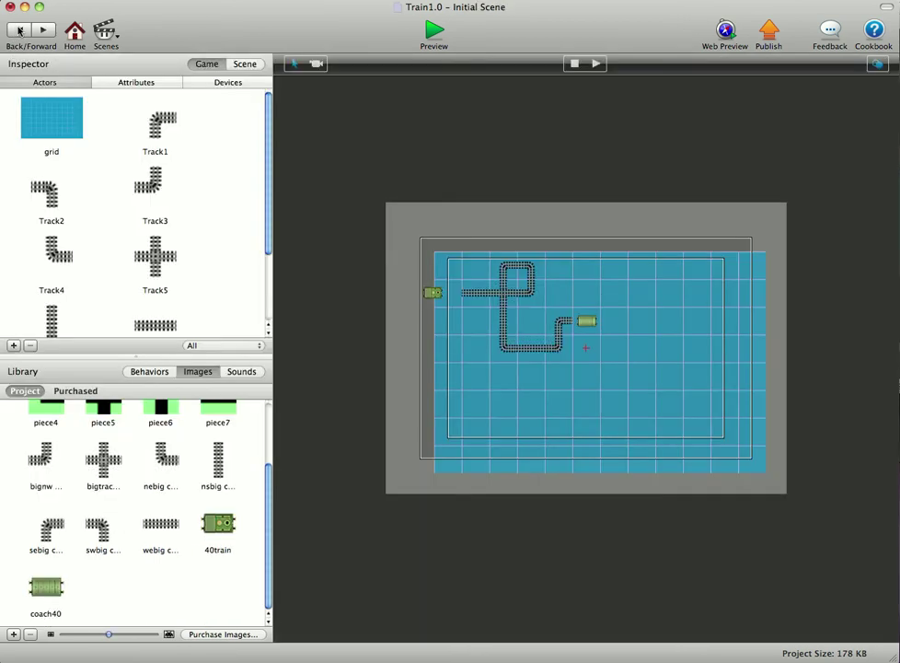
Add a Track5 crossover to the grid below the coach and set its position to X 240, Y 160.
left_click(567, 322)
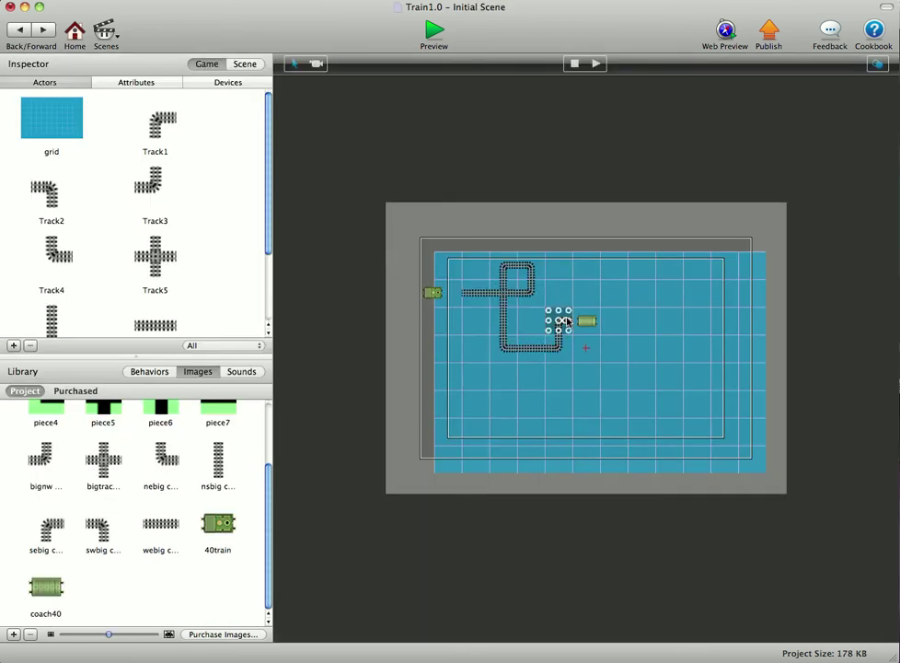
left_click(159, 262)
left_click_drag(159, 261, 609, 345)
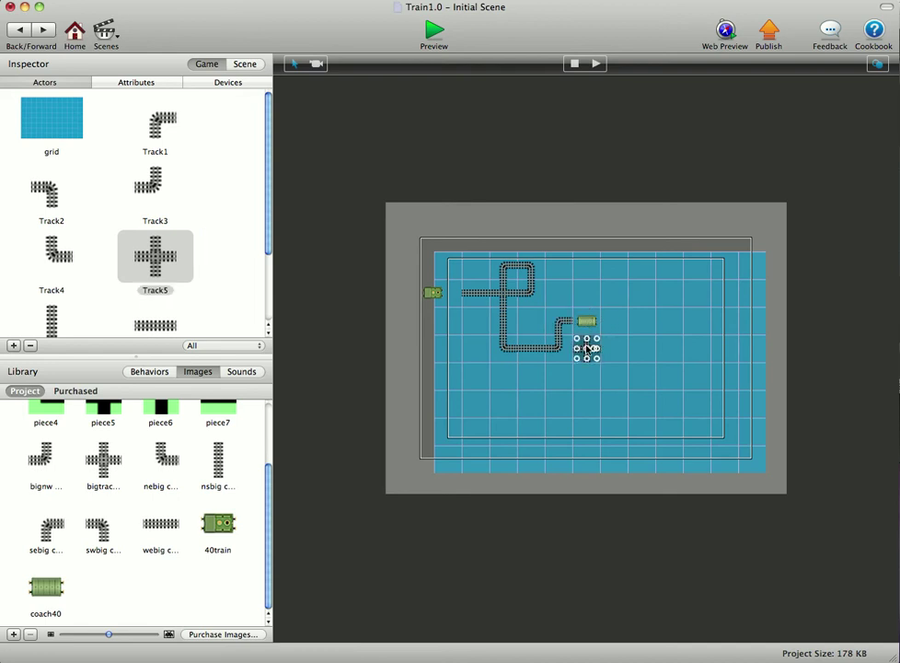
double_click(587, 349)
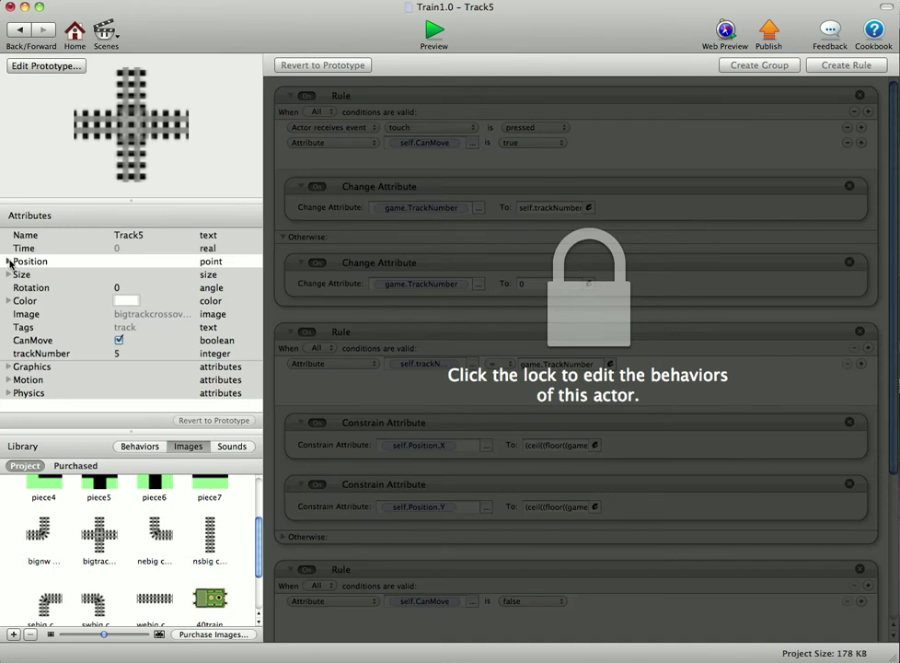
left_click(8, 262)
left_click(139, 276)
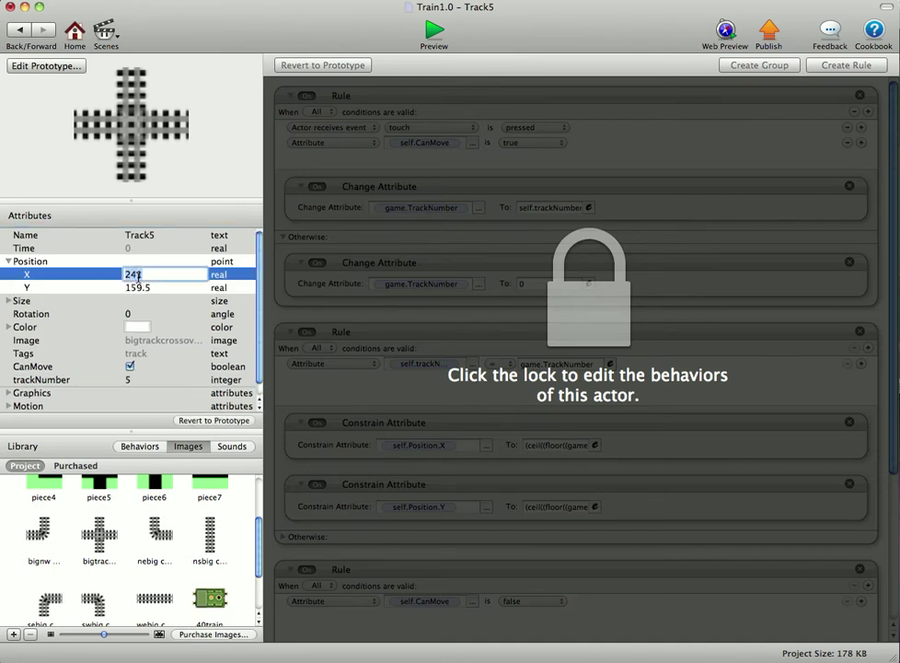
key("Tab")
type("16")
key("Tab")
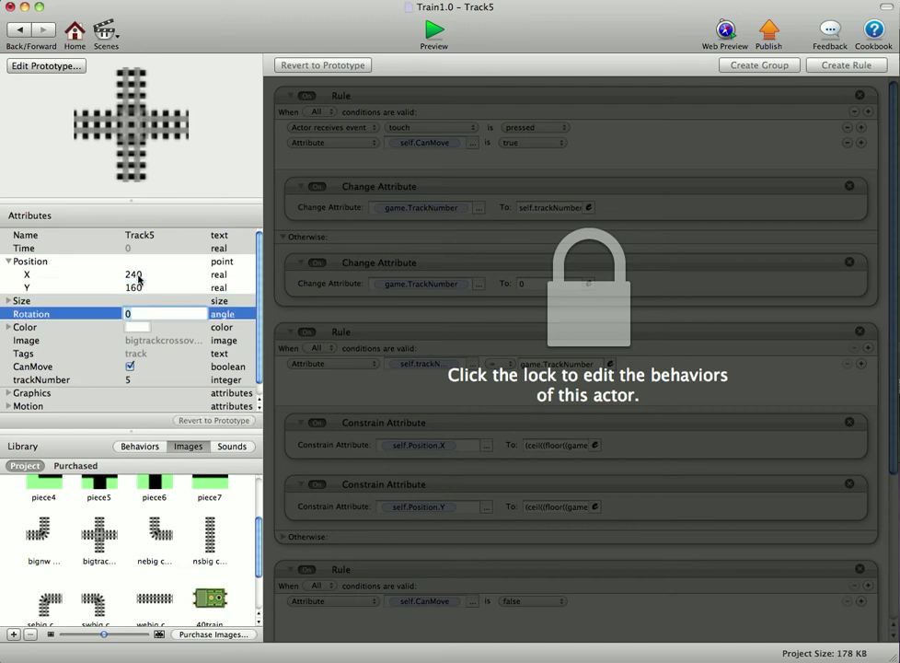
Set the new crossover's trackNumber to 11 and return to the scene.
left_click(126, 381)
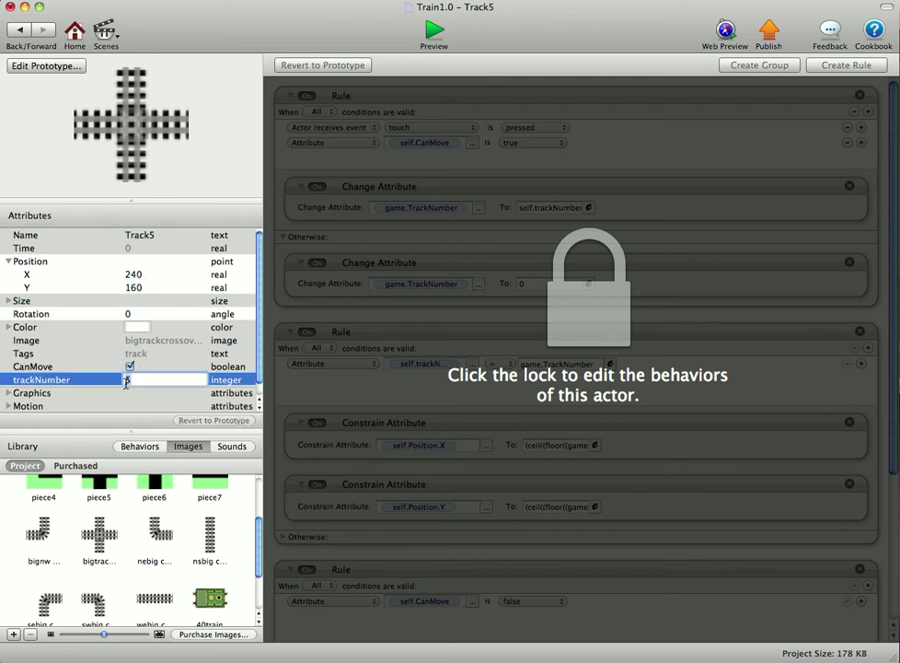
type("11")
left_click(20, 29)
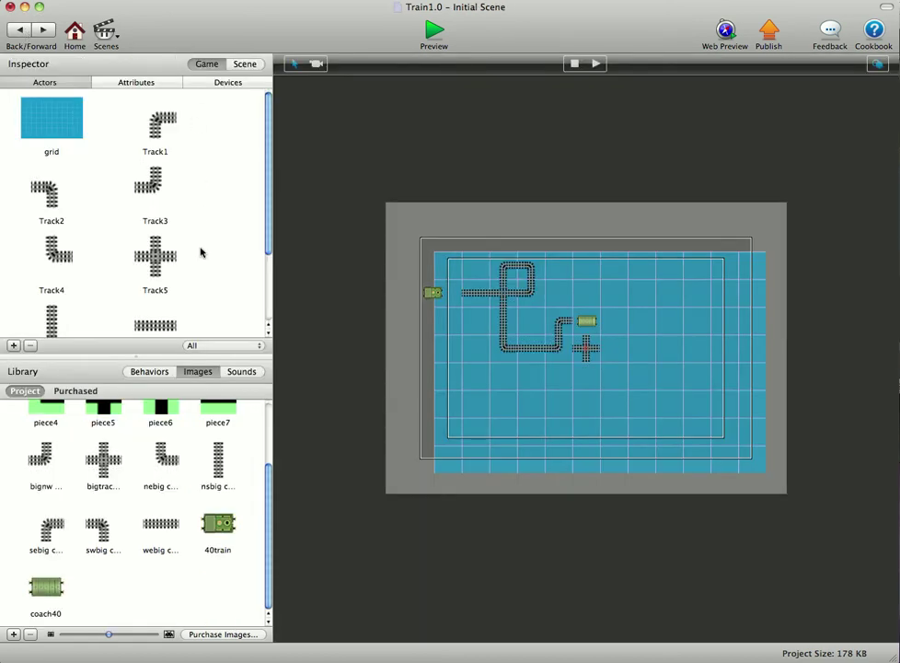
Preview the scene, move the new crossover up beside the locked corner piece, and restart the preview after the run.
scroll(188, 304, "down", 2)
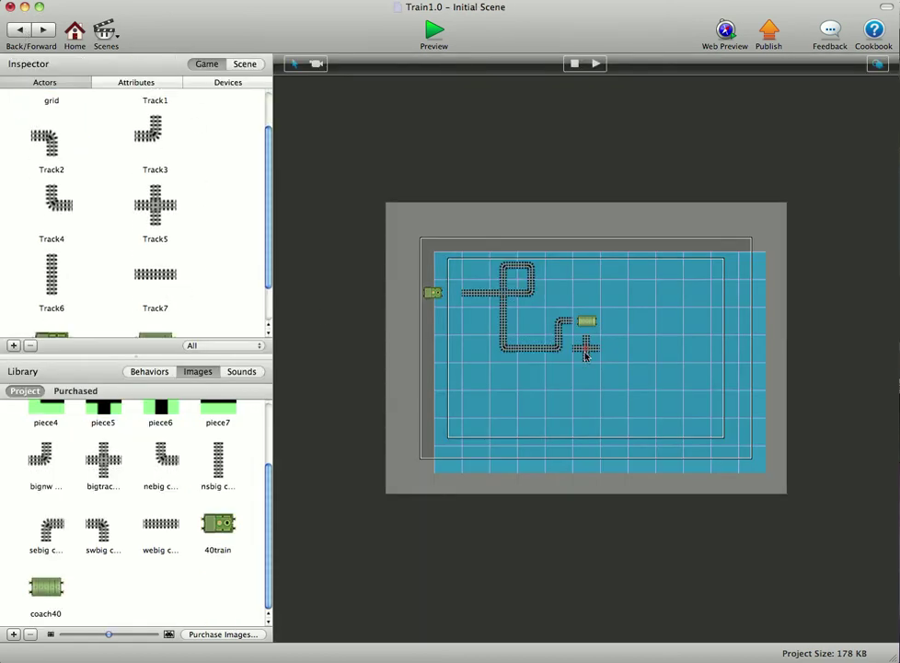
left_click(566, 324)
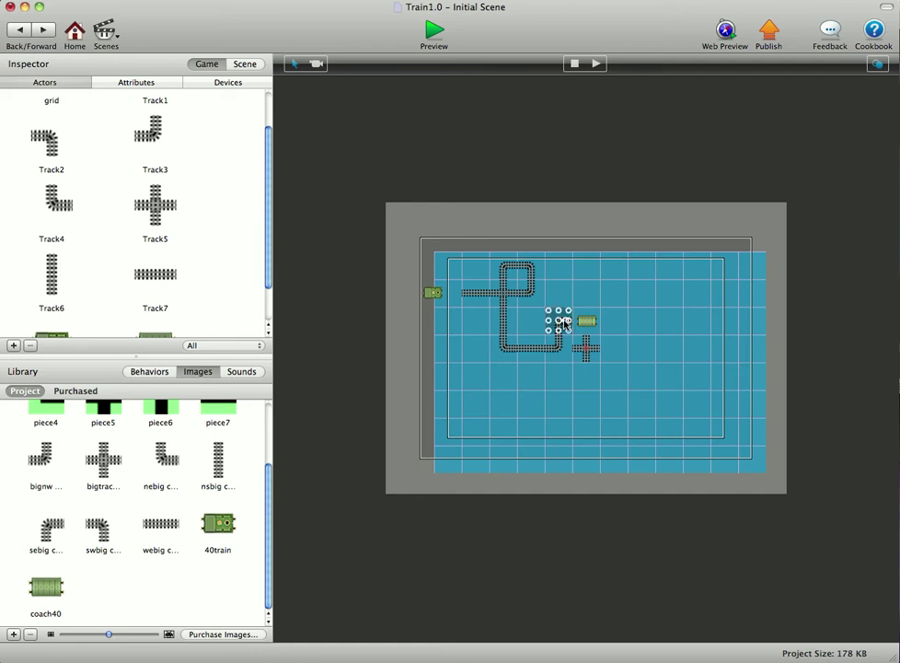
left_click(432, 29)
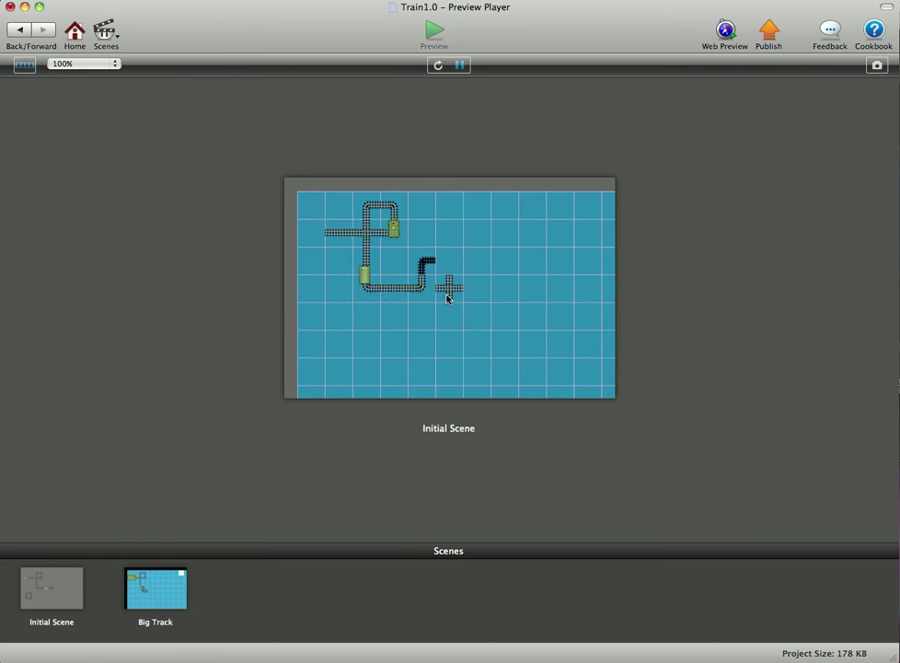
left_click_drag(448, 292, 449, 267)
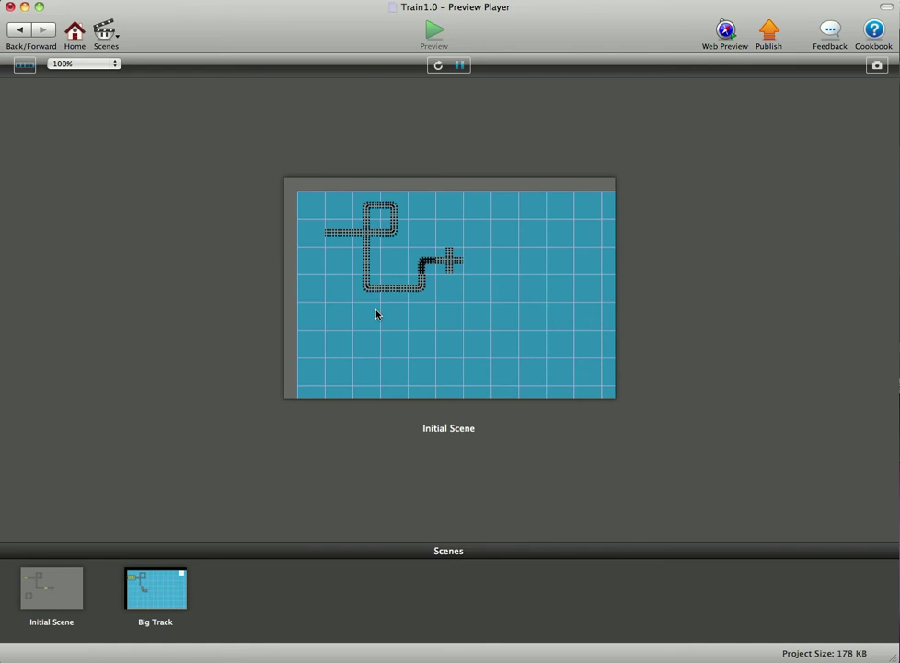
left_click(438, 64)
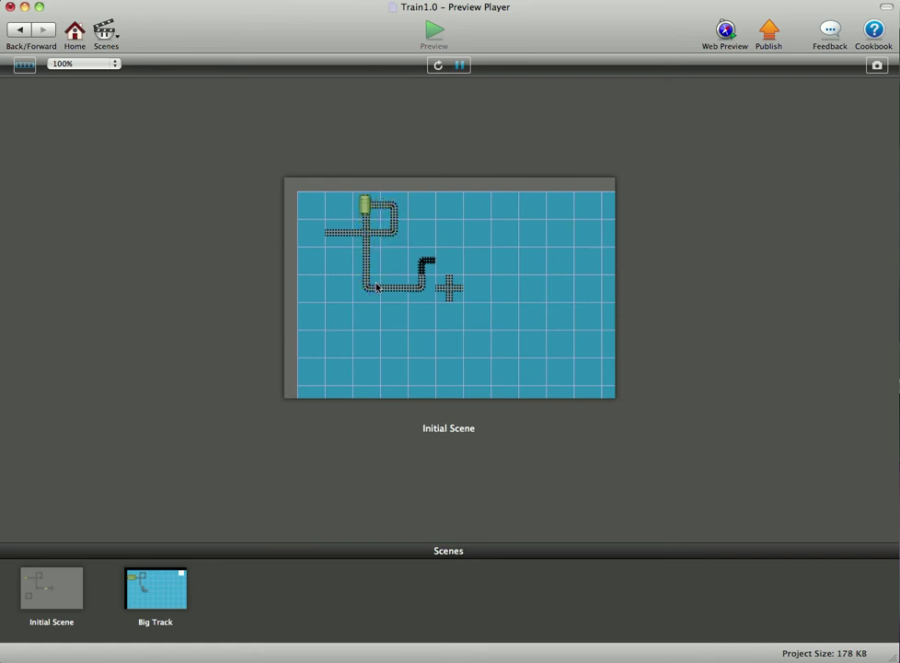
In the running preview, move the lower corner, horizontal straight and adjoining corner down to form the route's bottom row.
left_click_drag(370, 287, 366, 369)
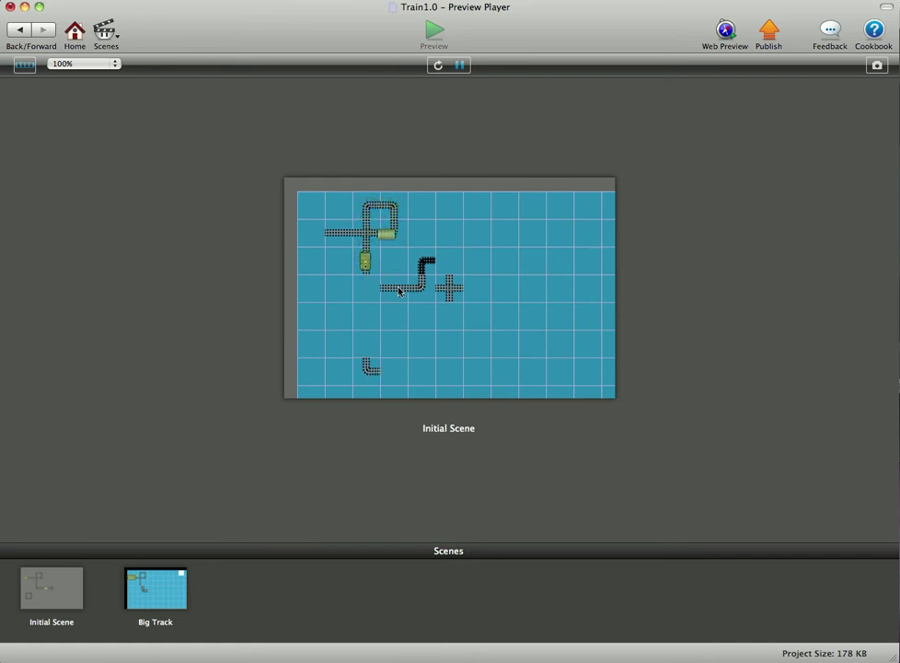
left_click_drag(405, 287, 403, 342)
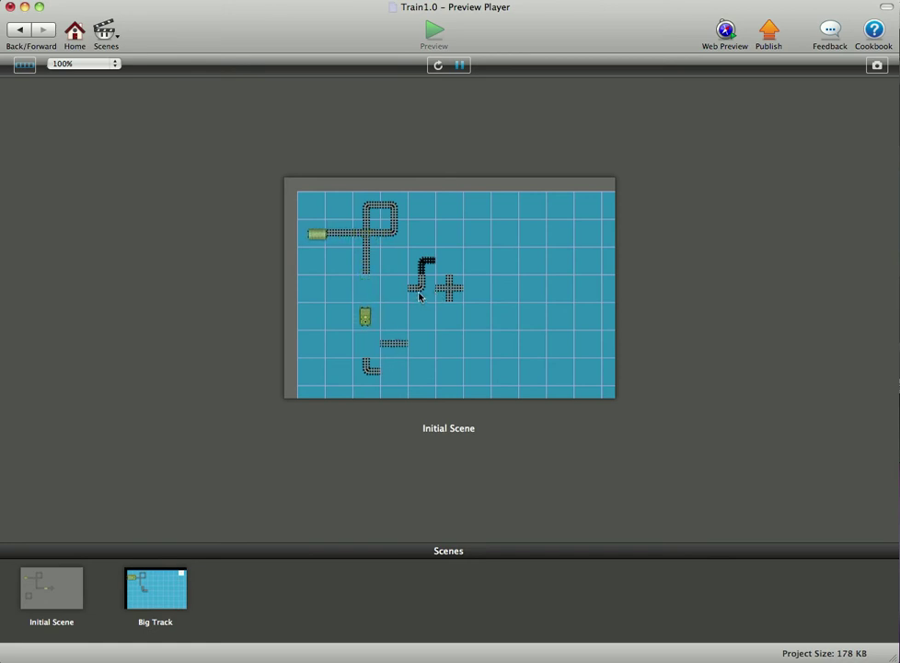
left_click_drag(418, 291, 400, 366)
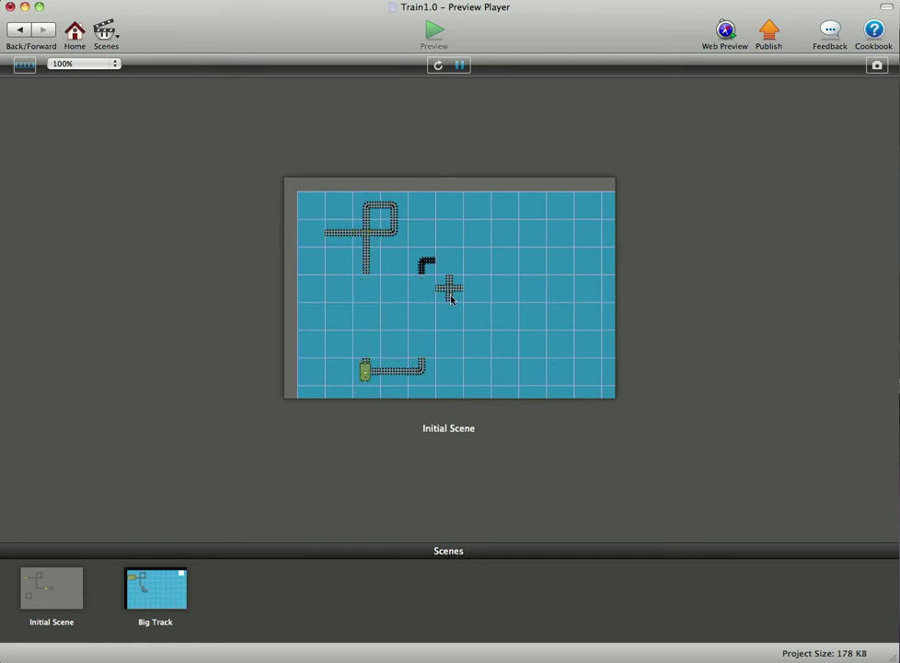
Stack both crossovers and the vertical straight up to the locked corner, extend the route beyond it with two corners, and leave the preview.
left_click_drag(448, 289, 423, 341)
left_click_drag(363, 238, 417, 311)
left_click_drag(365, 261, 422, 290)
left_click_drag(392, 228, 449, 257)
left_click_drag(393, 210, 445, 236)
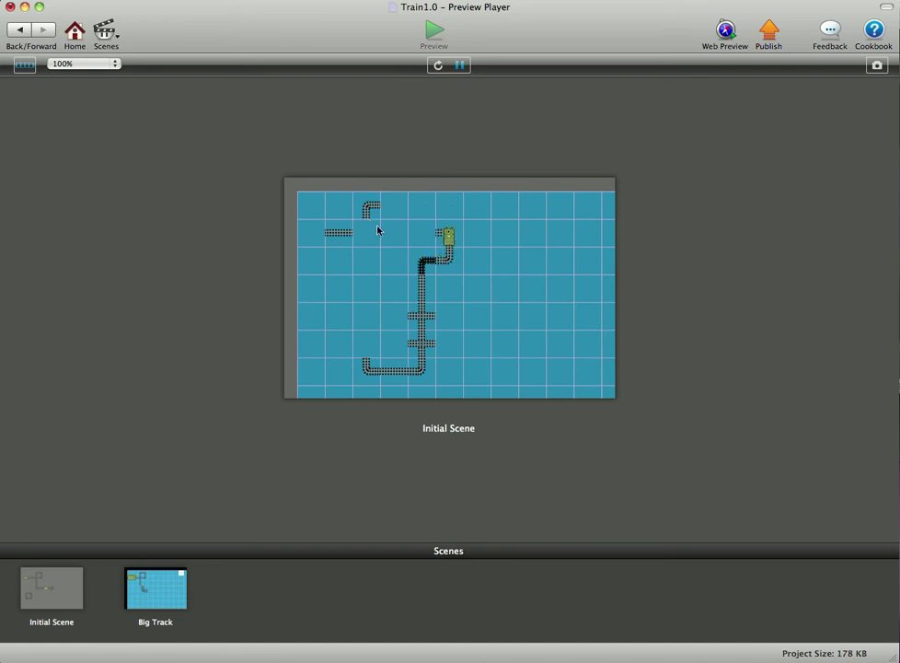
left_click(17, 30)
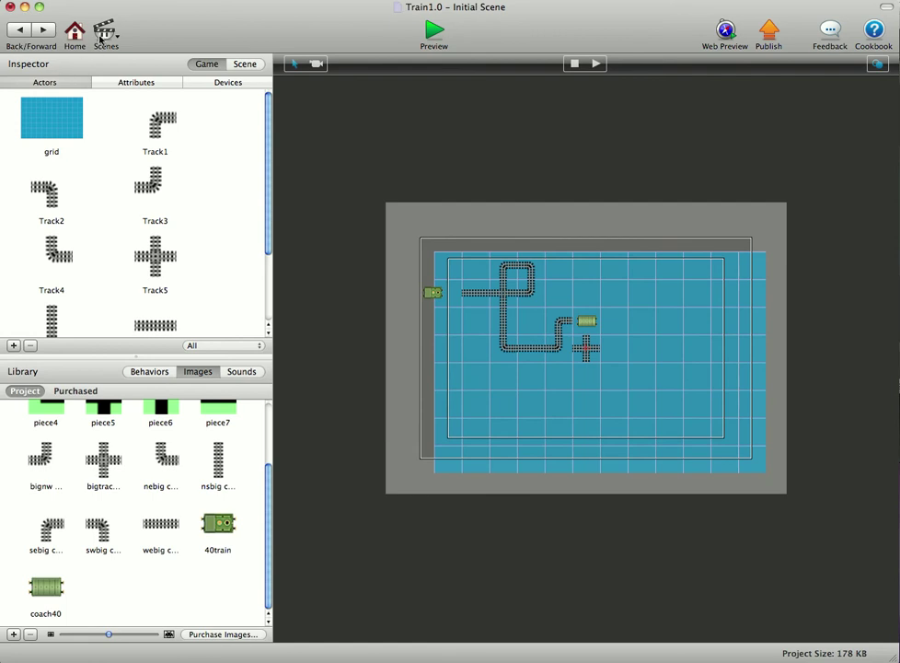
Switch to the Big Track scene and inspect its upper-right corner piece and the separate vertical straight.
left_click(101, 33)
left_click(129, 81)
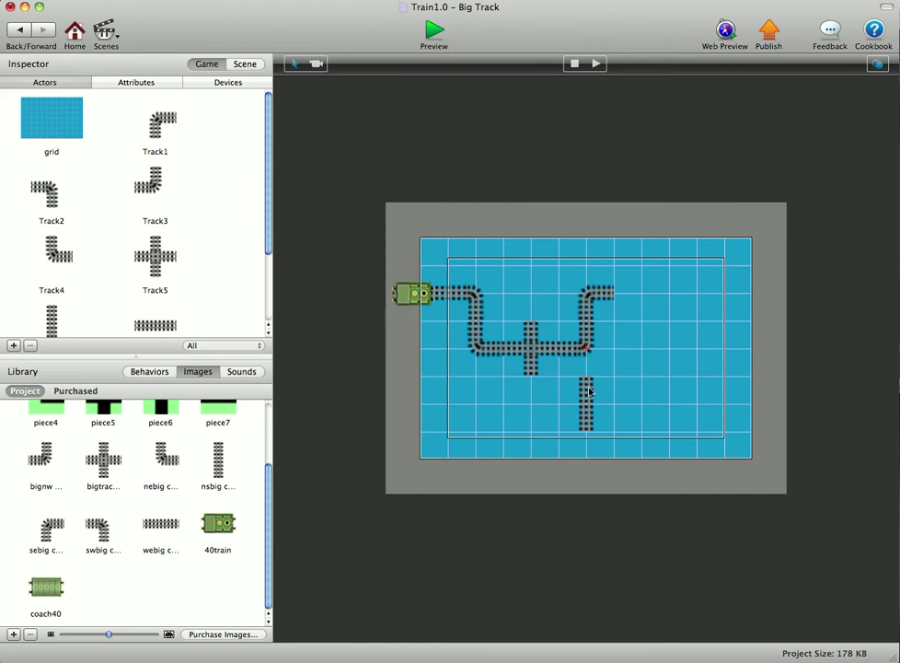
left_click_drag(475, 295, 585, 348)
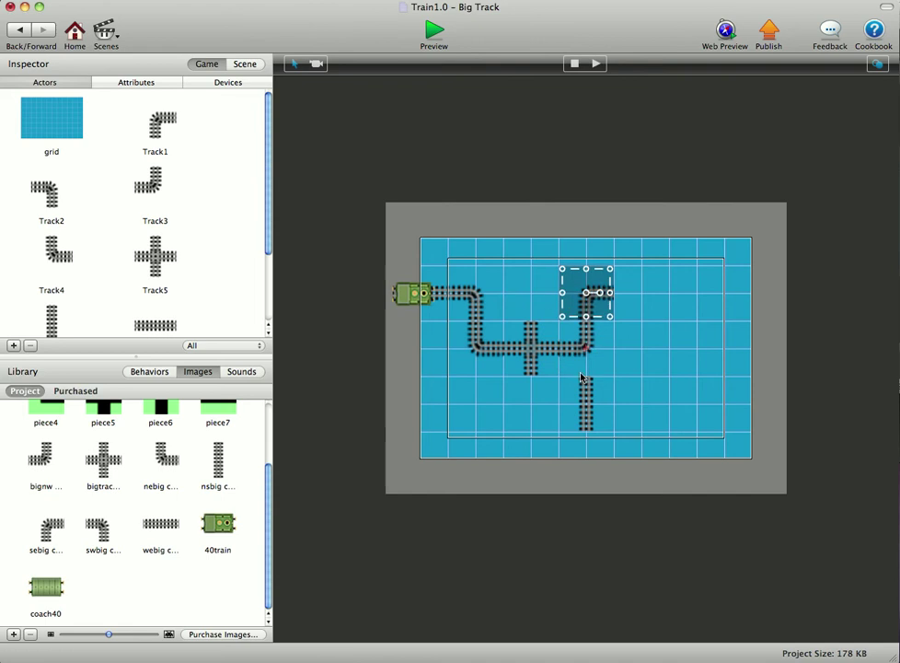
left_click(583, 389)
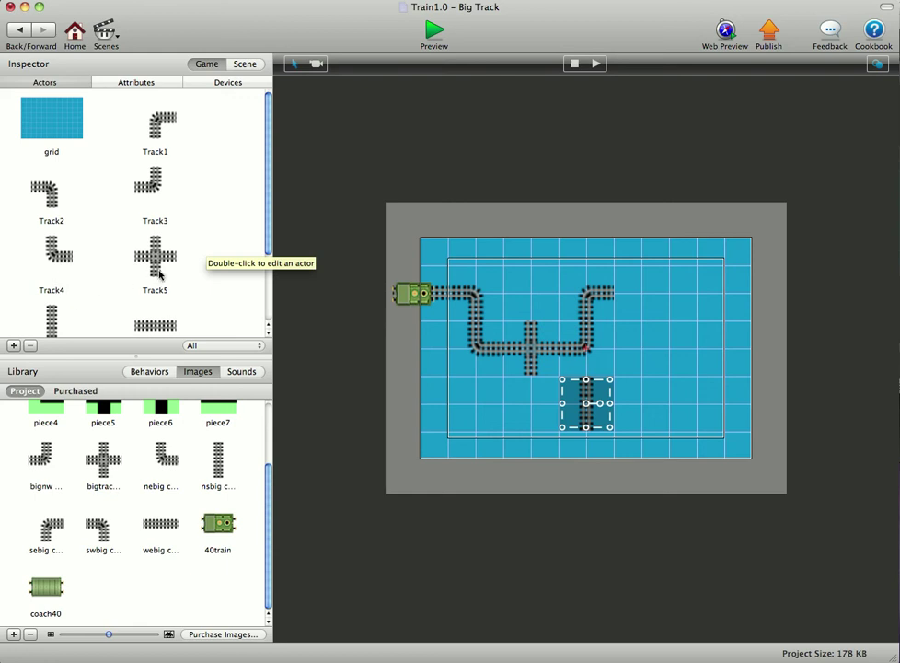
Add a Track5 crossover beyond the upper-right corner piece and set its size to 80 by 80.
left_click_drag(159, 273, 656, 291)
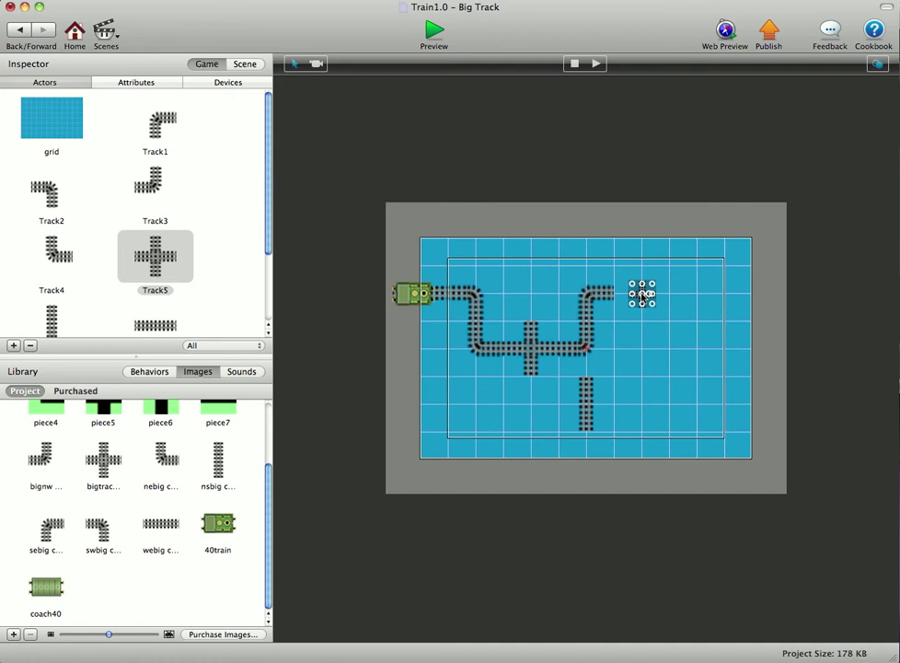
double_click(642, 293)
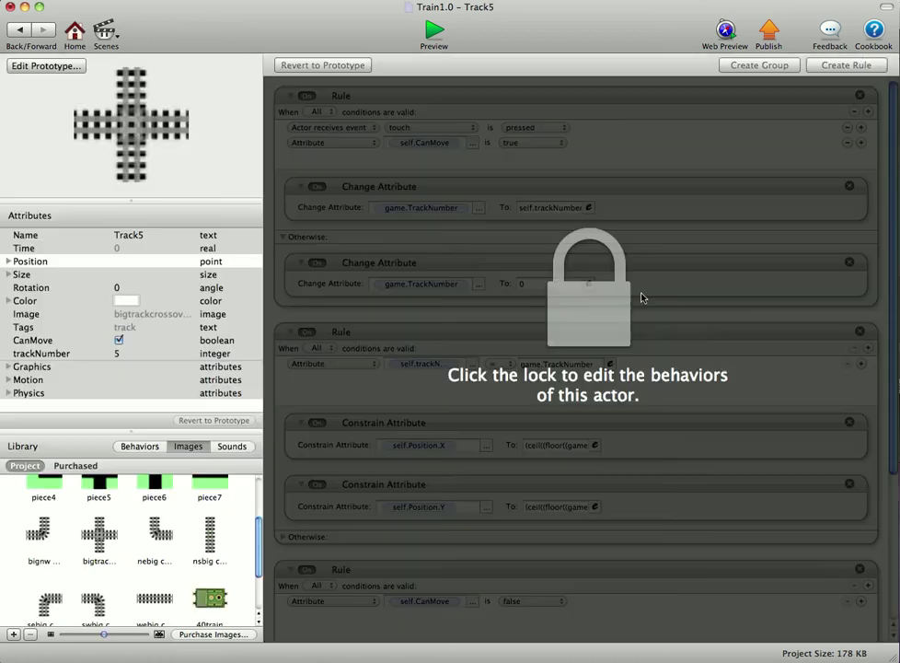
left_click(9, 275)
left_click(139, 289)
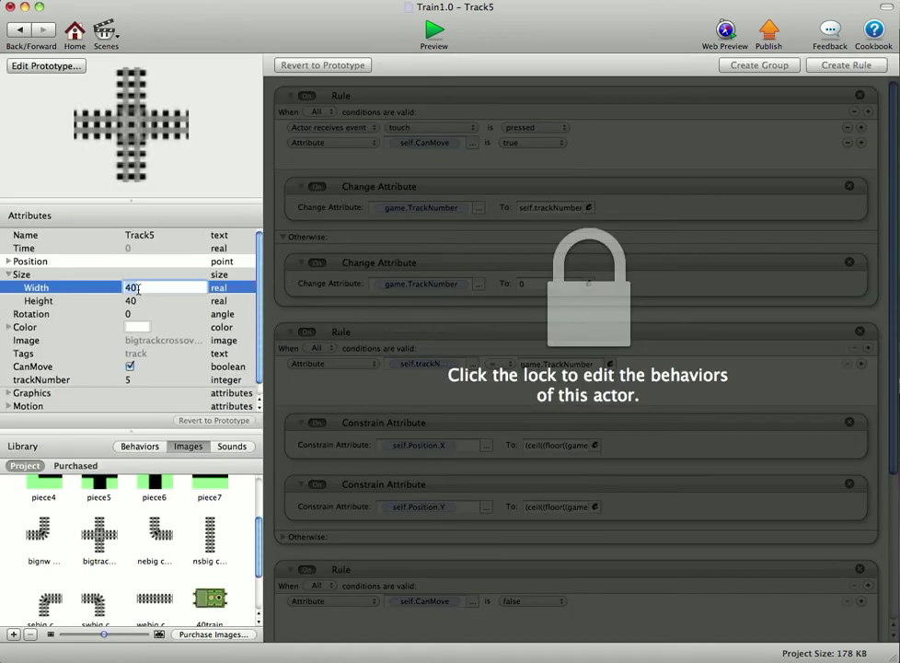
type("80")
key("Tab")
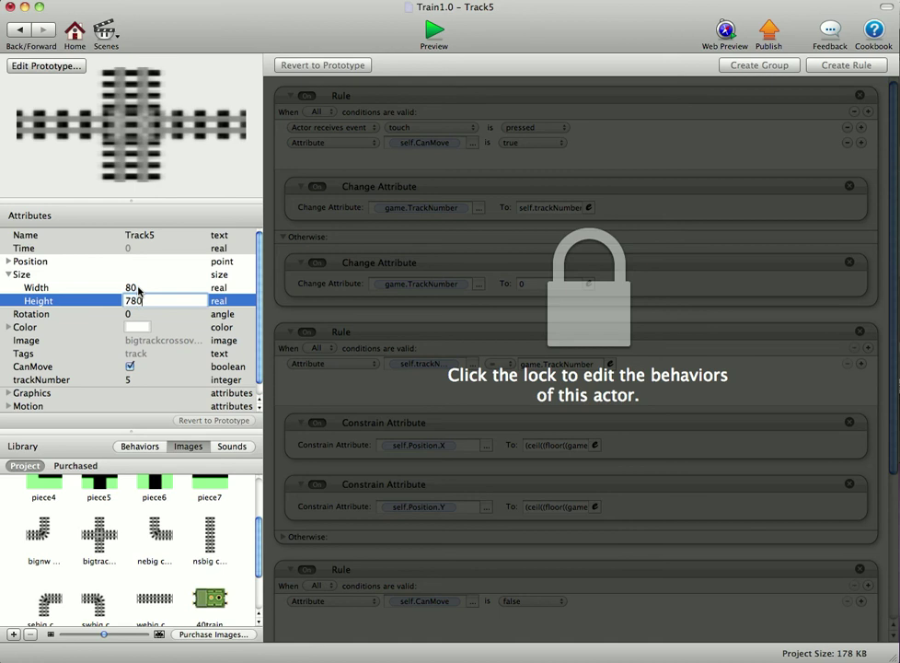
key("Tab")
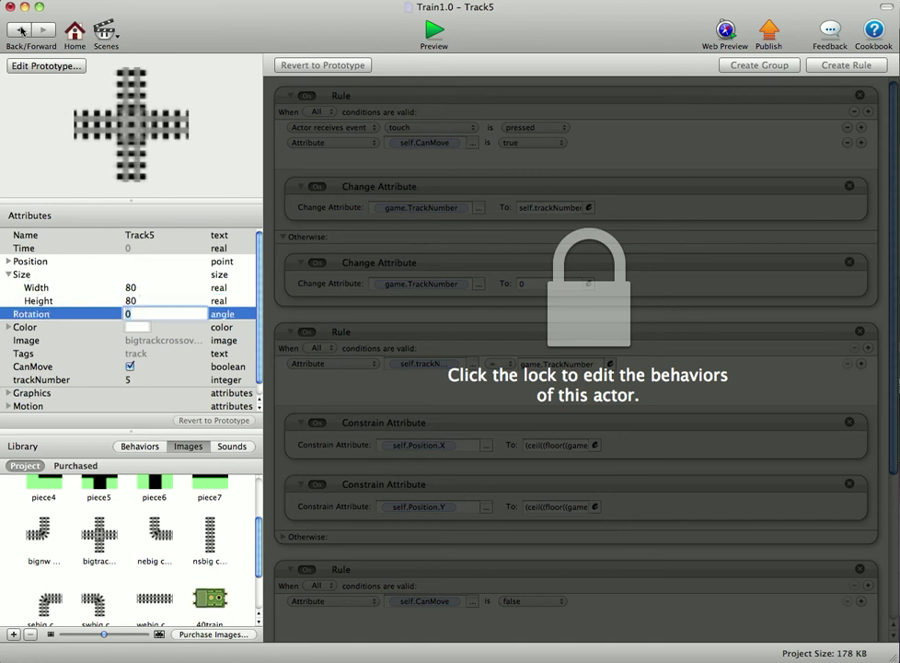
left_click(21, 30)
Set the new crossover's position to X 320, Y 240 and open its trackNumber for editing.
left_click(598, 303)
left_click(644, 297)
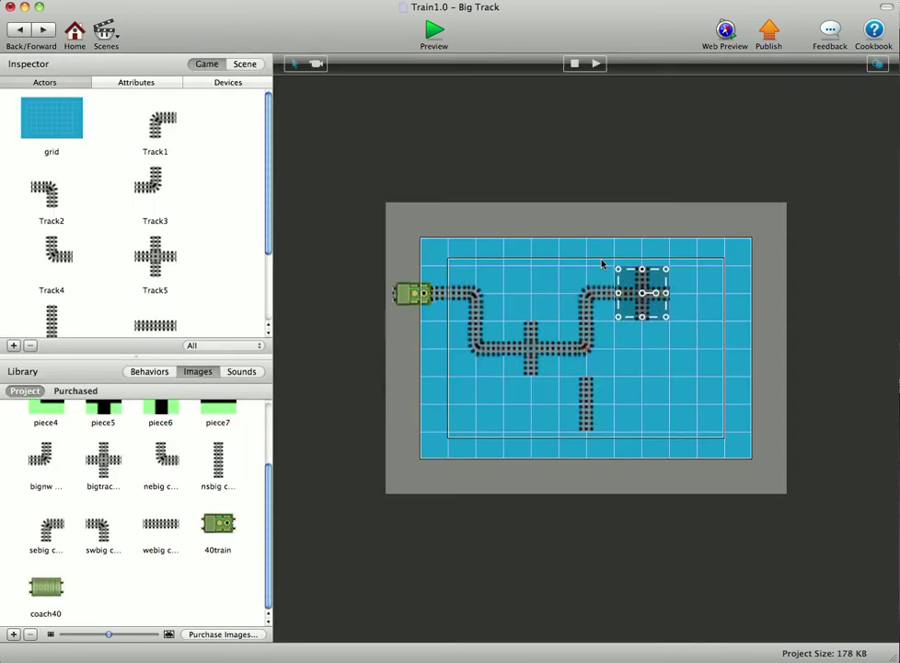
double_click(645, 296)
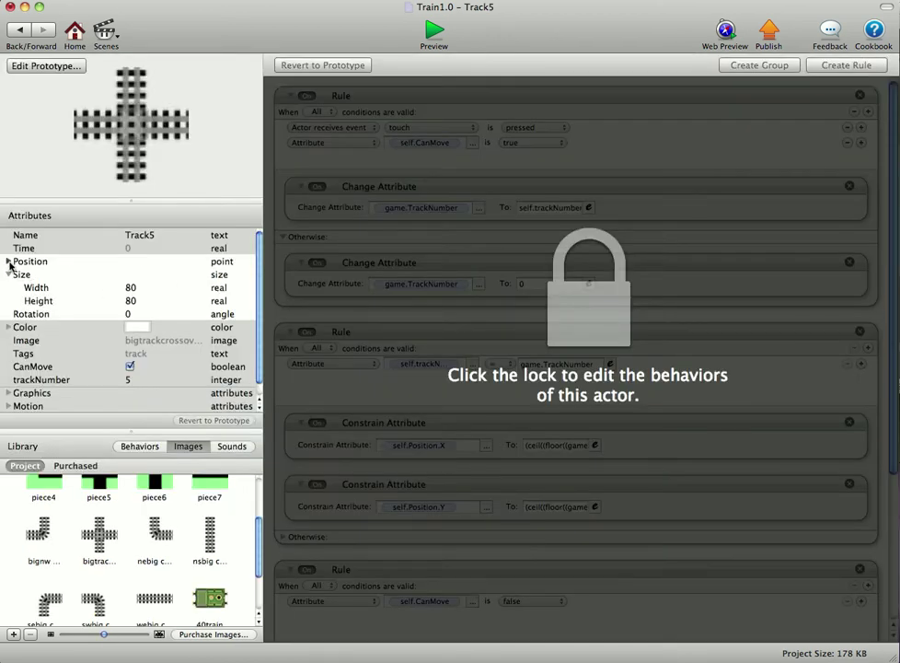
left_click(24, 265)
left_click(134, 274)
left_click(133, 275)
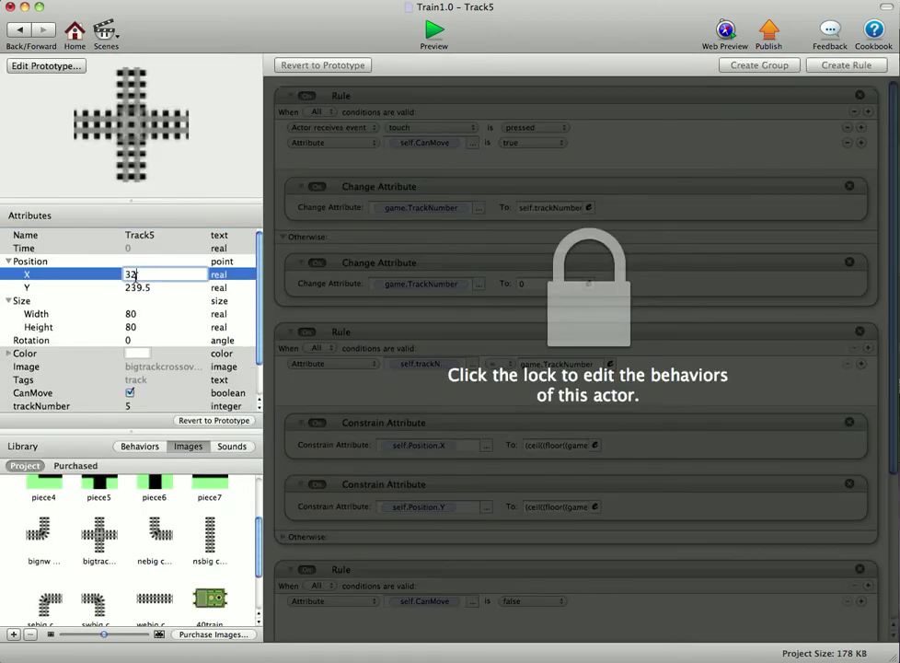
key("Tab")
type("240")
key("Tab")
scroll(156, 368, "down", 2)
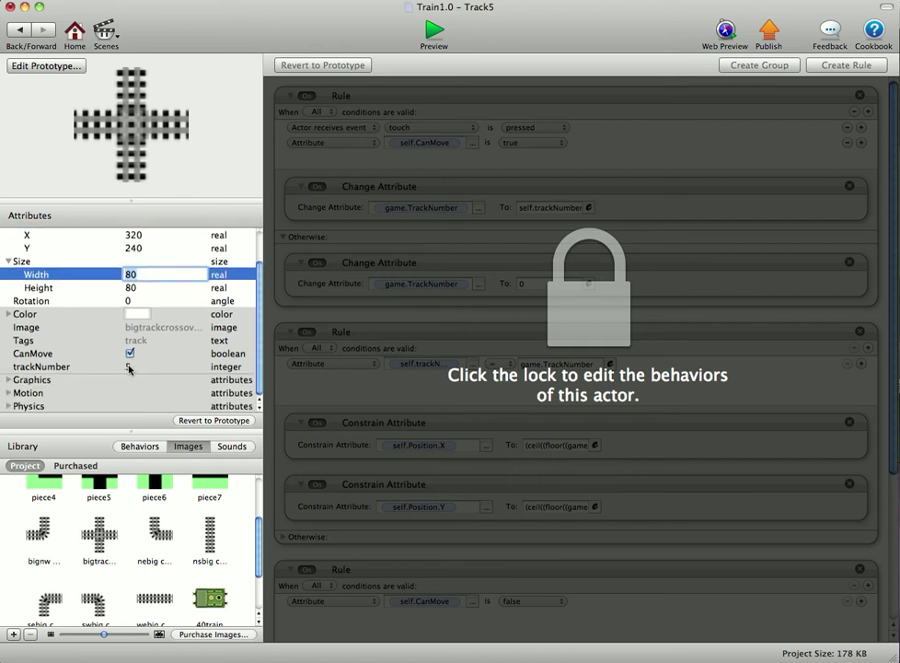
left_click(129, 368)
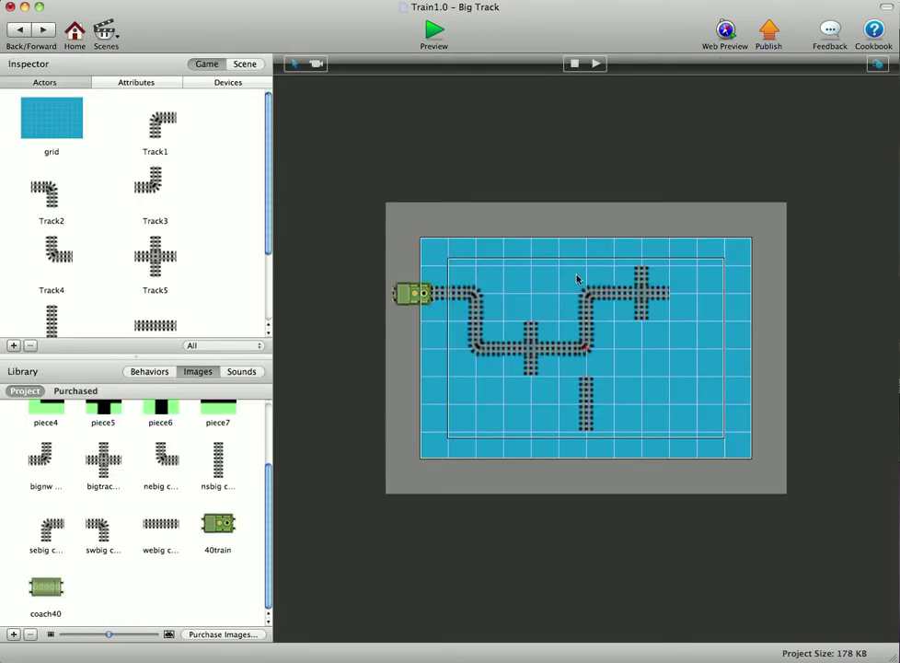
Review the attributes of the Track1 corner beside the new crossover, then return to the scene to examine the crossover and vertical straight.
left_click(603, 299)
double_click(605, 301)
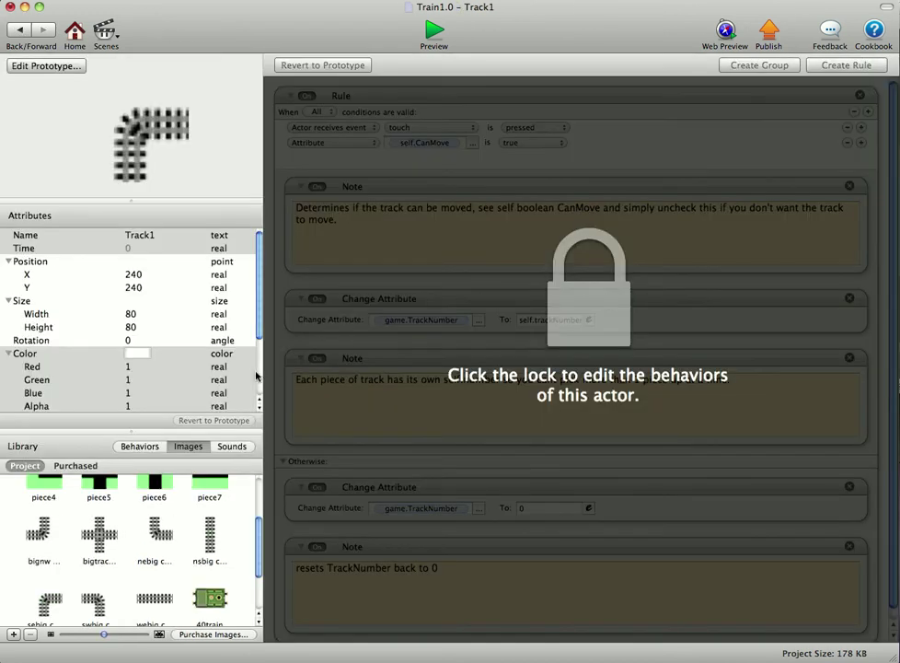
scroll(258, 372, "down", 5)
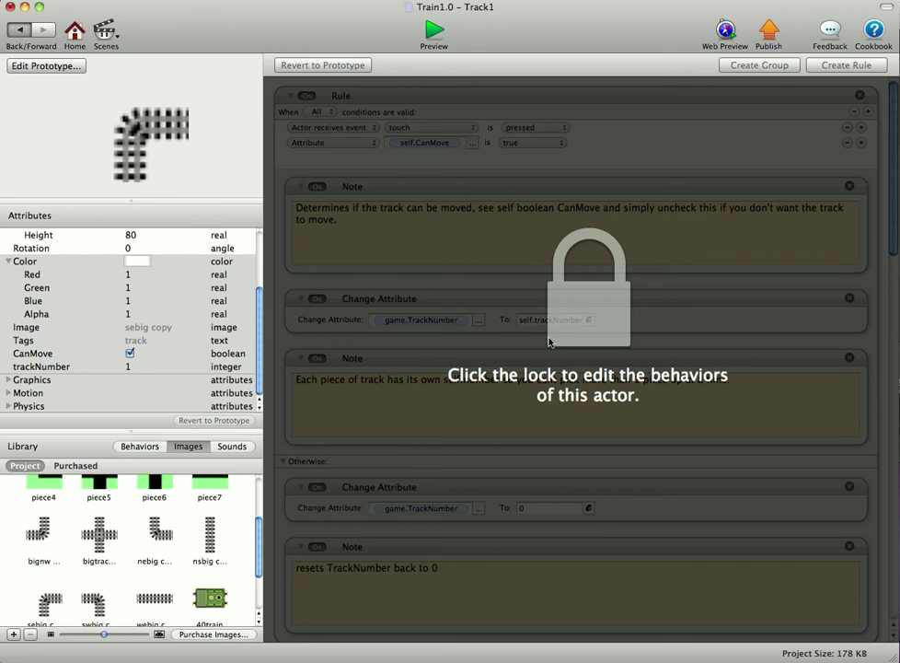
key("super+bracketleft")
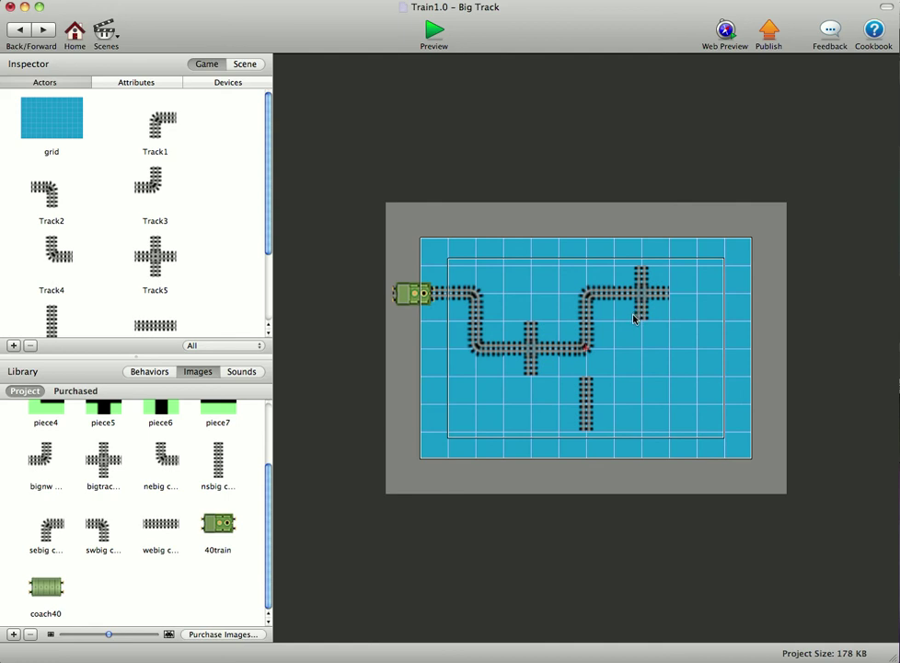
left_click(634, 317)
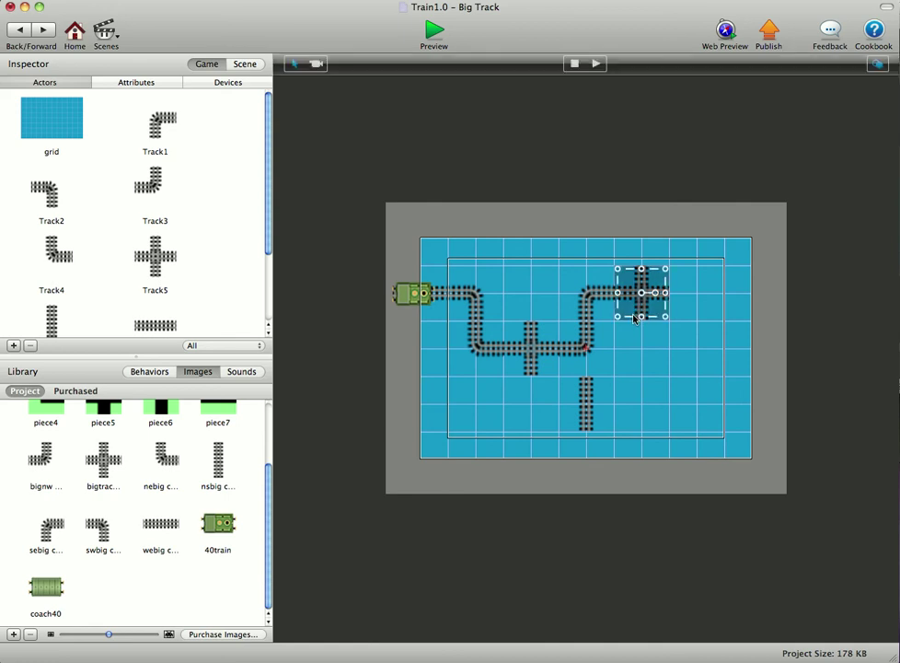
left_click(590, 402)
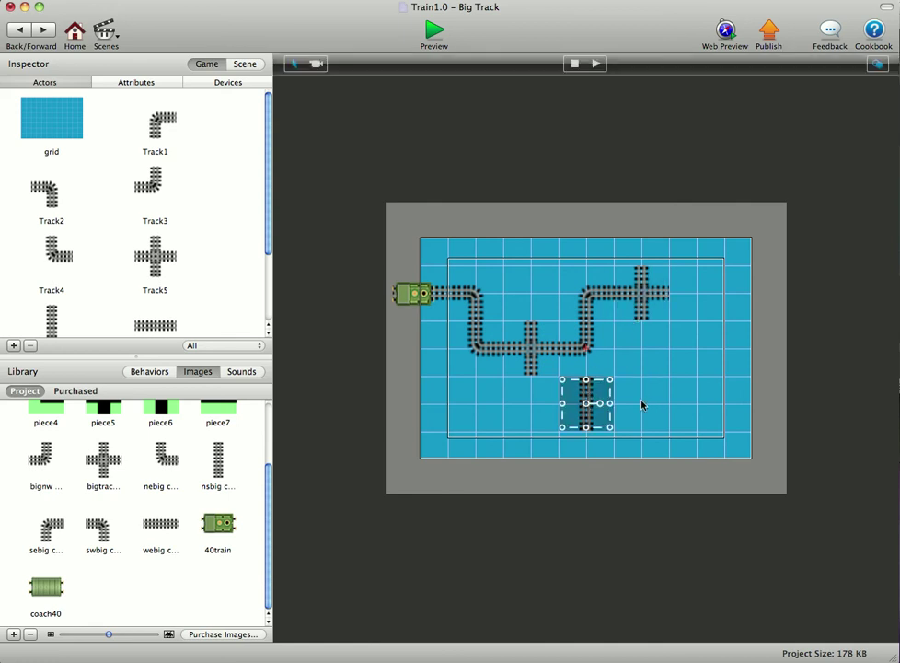
Preview Big Track, join the new crossover to the upper corner, and continue the route with a corner, the other crossover and another corner.
left_click(438, 33)
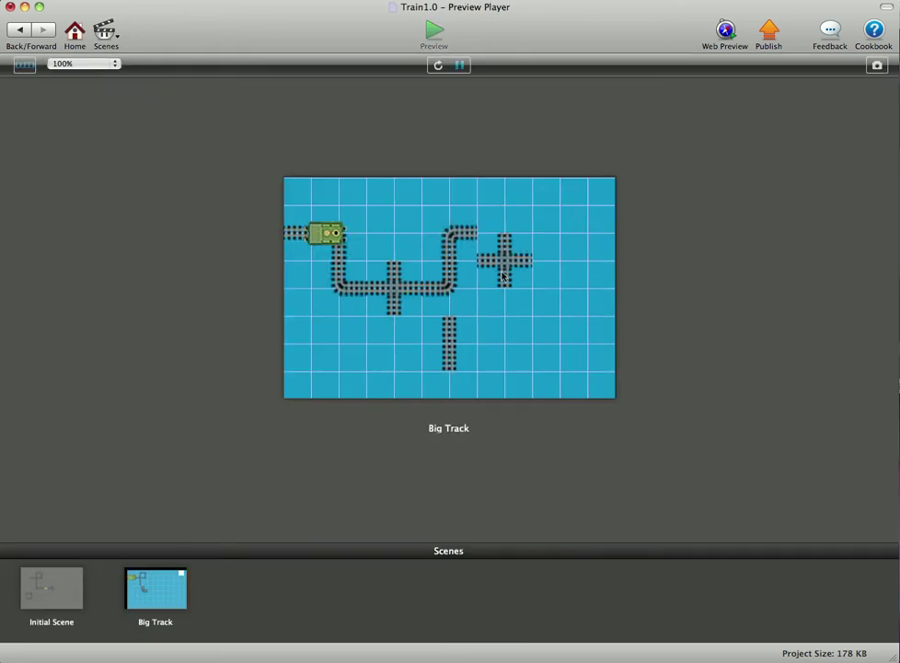
mouse_move(502, 241)
left_mouse_down()
mouse_move(502, 212)
mouse_move(498, 297)
mouse_move(502, 228)
mouse_move(536, 237)
mouse_move(510, 237)
left_mouse_up()
left_click_drag(334, 234, 559, 237)
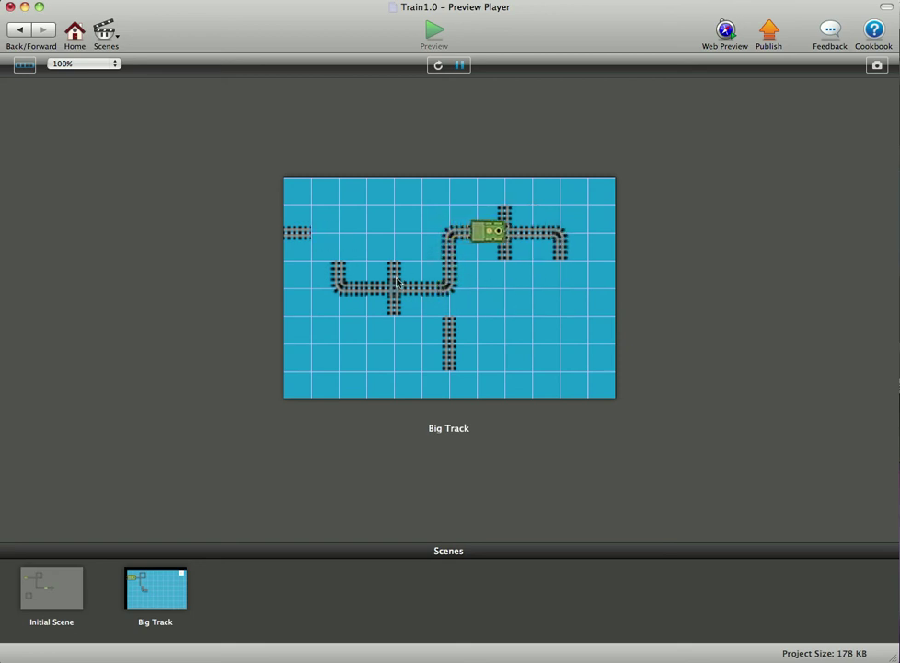
left_click_drag(393, 288, 572, 261)
left_click_drag(451, 294, 566, 323)
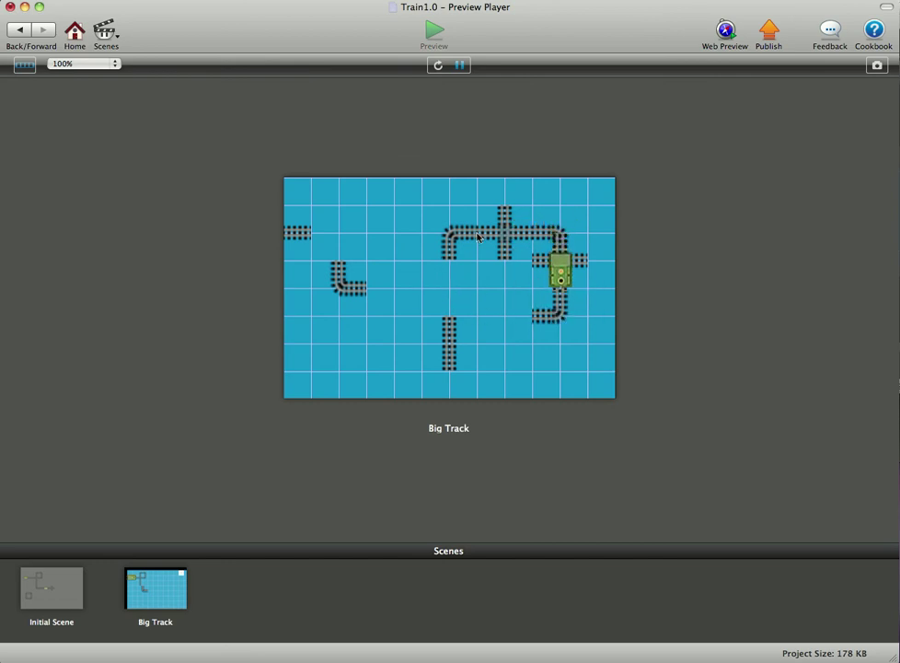
Continue rearranging the crossover, corner and straight pieces ahead of the train toward the grid's lower left, and leave the preview.
left_click_drag(513, 249, 513, 331)
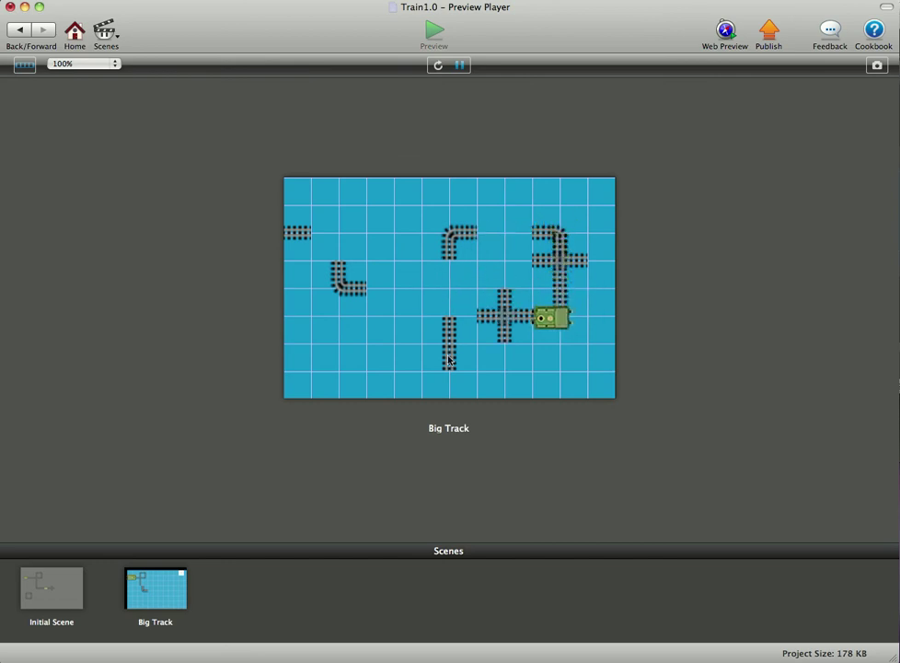
left_click_drag(449, 343, 366, 343)
left_click_drag(451, 253, 449, 333)
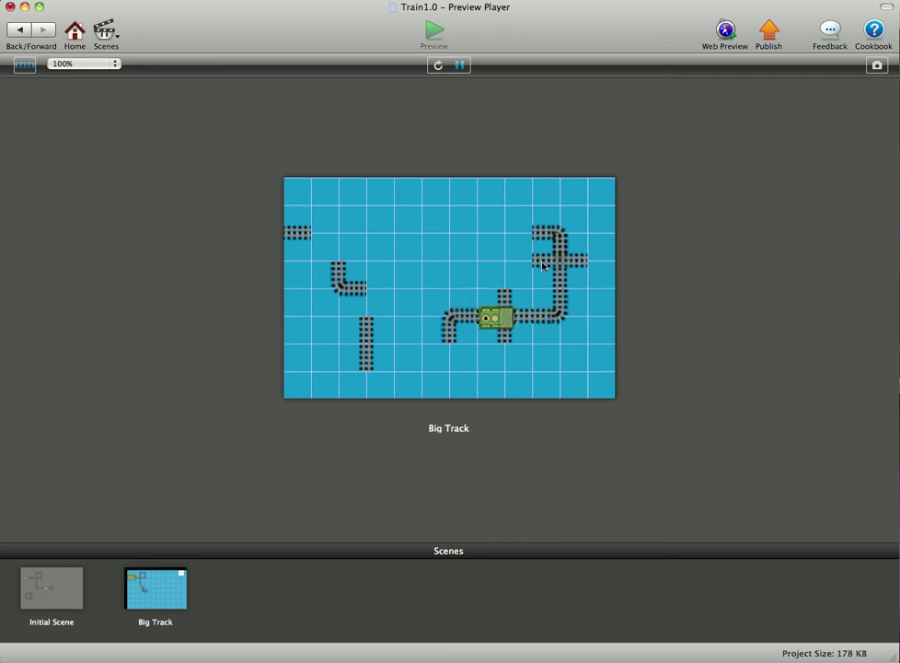
left_click_drag(562, 316, 469, 382)
left_click_drag(366, 348, 311, 339)
left_click_drag(338, 286, 365, 366)
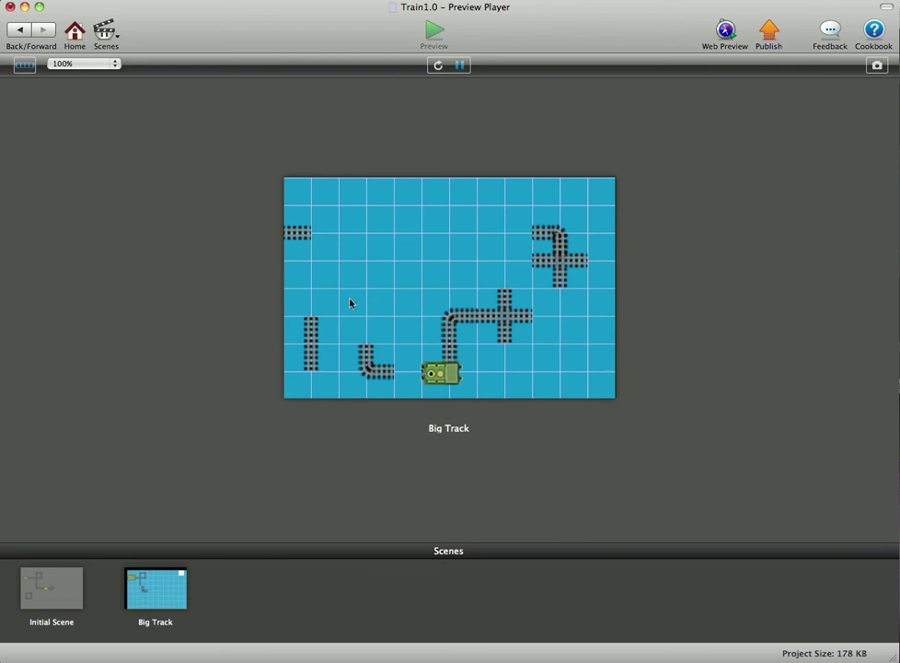
left_click_drag(299, 234, 398, 242)
left_click(20, 30)
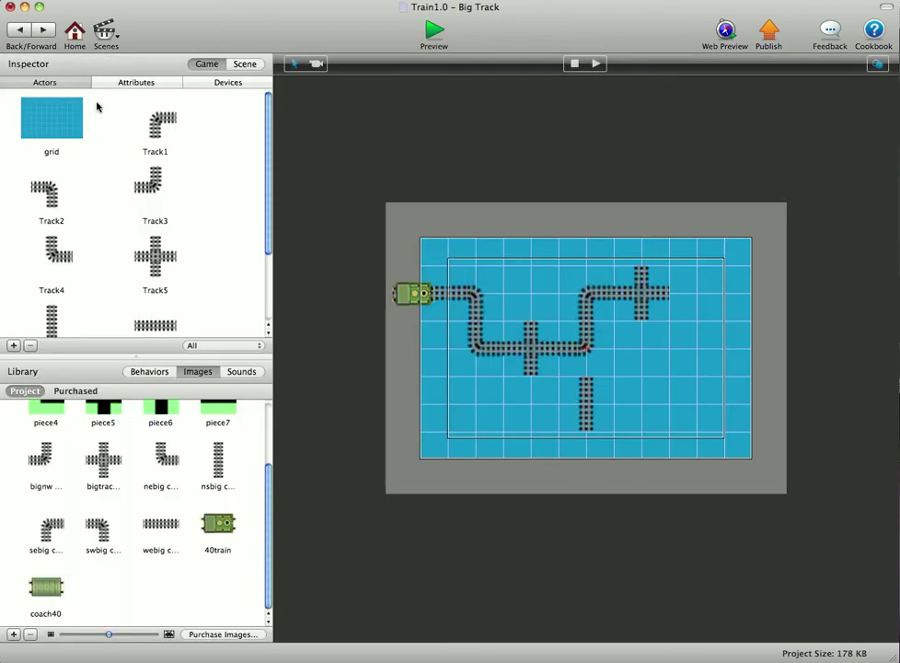
Set the game's cellWidth and cellHeight attributes to 80.
left_click(131, 83)
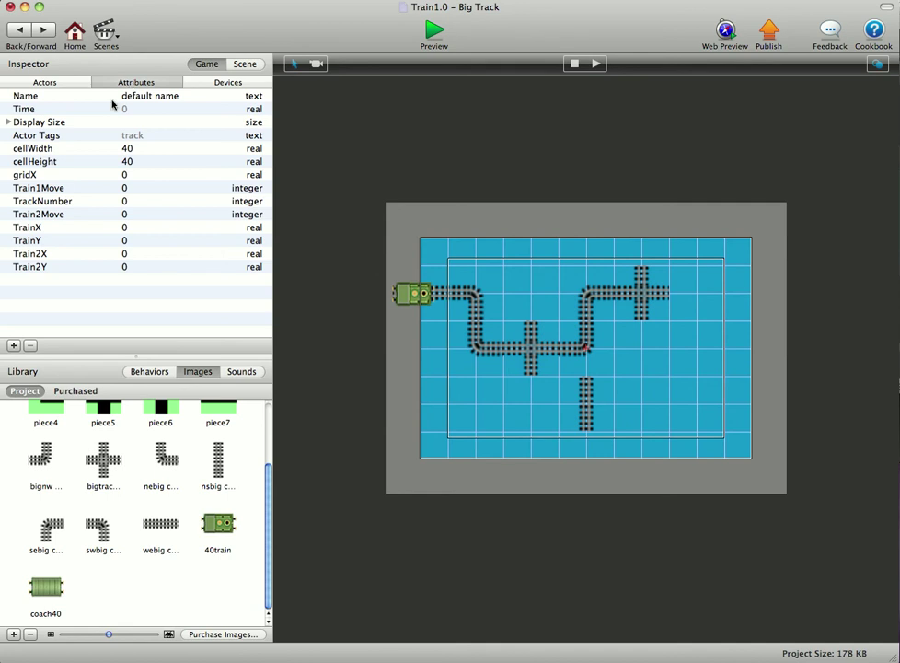
double_click(130, 149)
type("80")
key("Tab")
key("Tab")
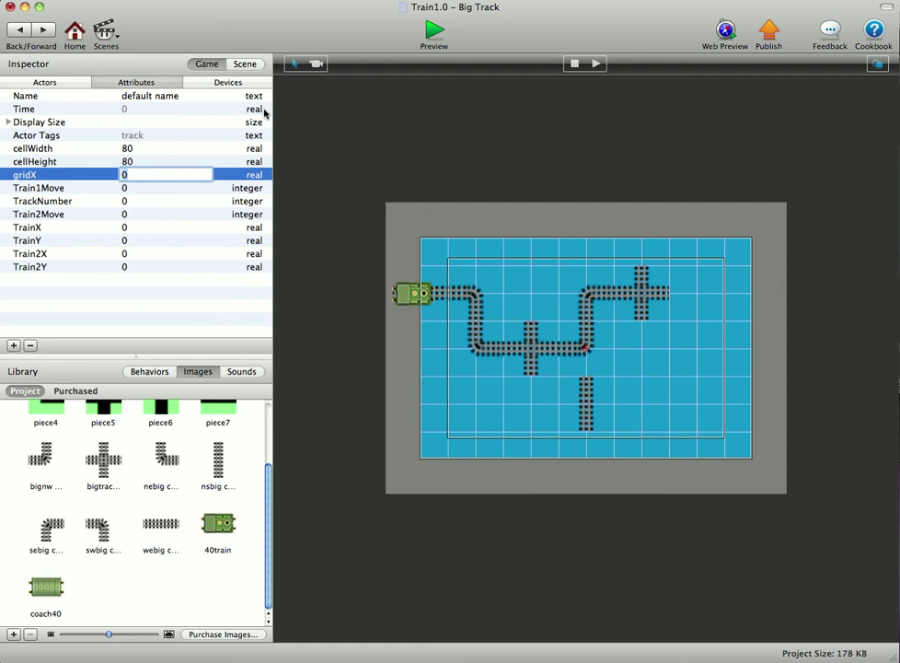
Preview Big Track and rearrange the corners and the second crossover into a closed loop spanning both crossovers.
left_click(425, 32)
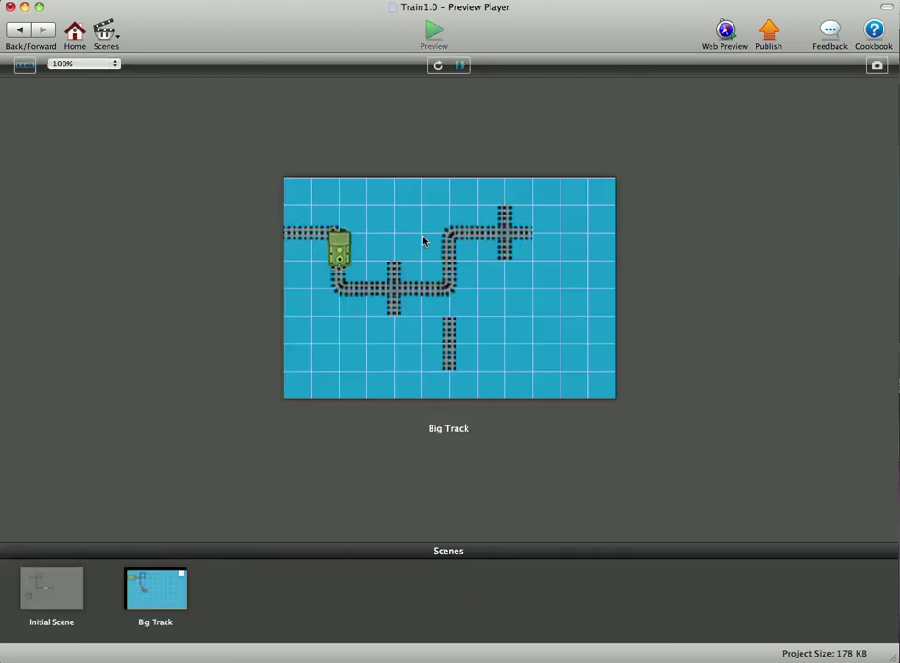
left_click(421, 241)
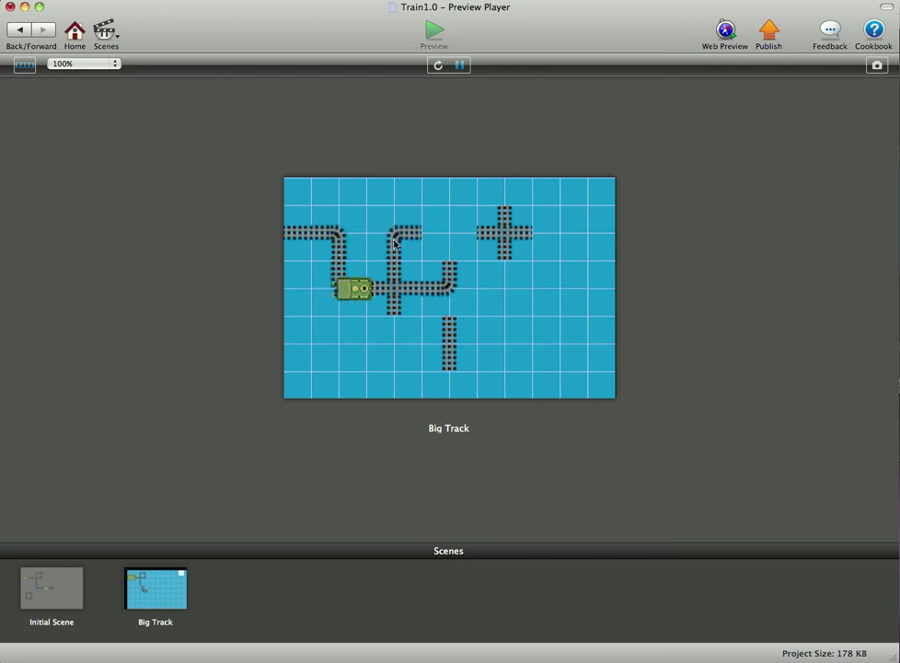
left_click(392, 244)
left_click(321, 253)
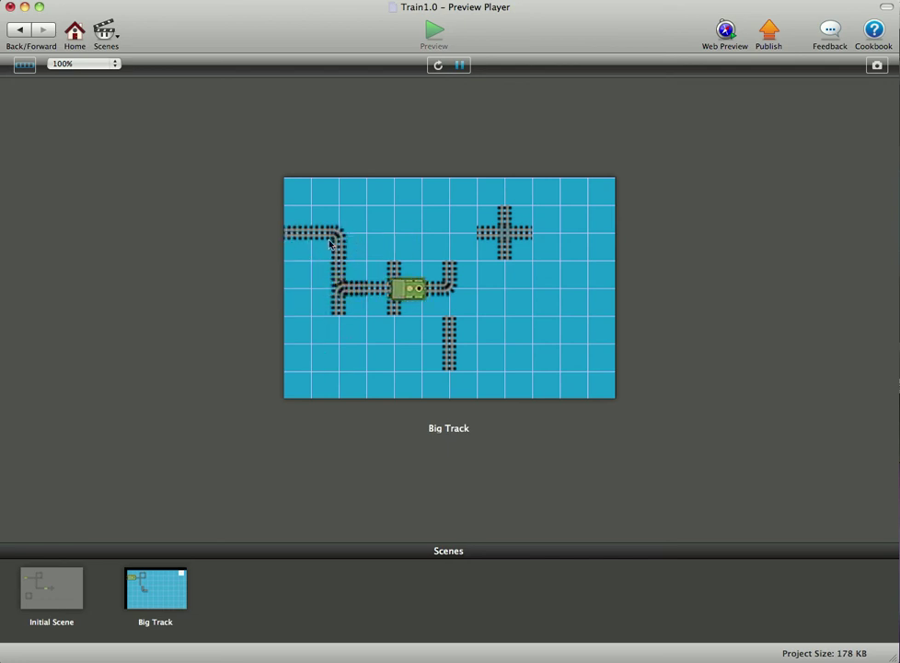
left_click(347, 267)
left_click(402, 267)
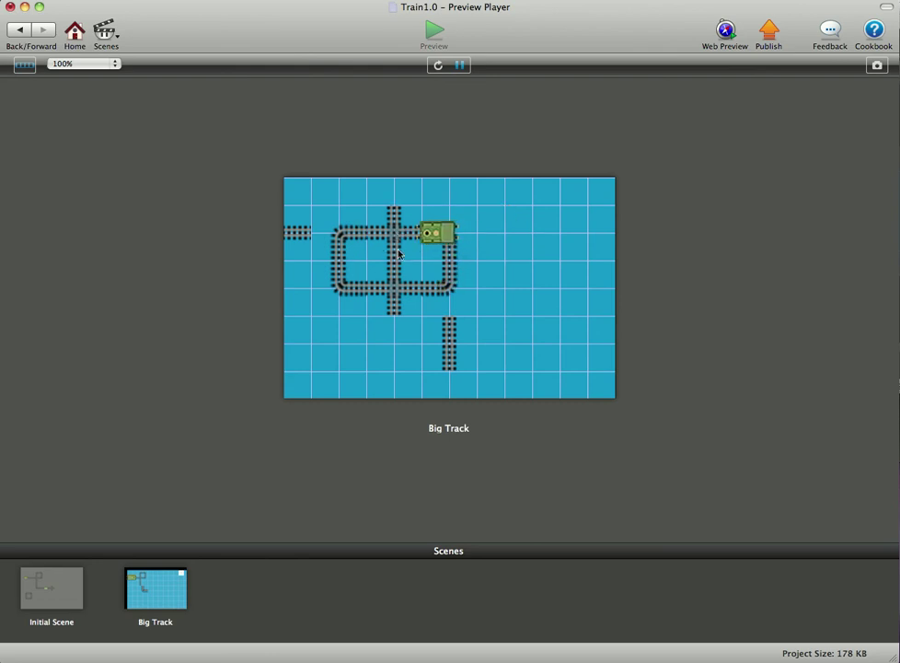
Move the spare vertical straight to the grid's upper right while the train circles the loop.
left_click_drag(450, 345, 474, 233)
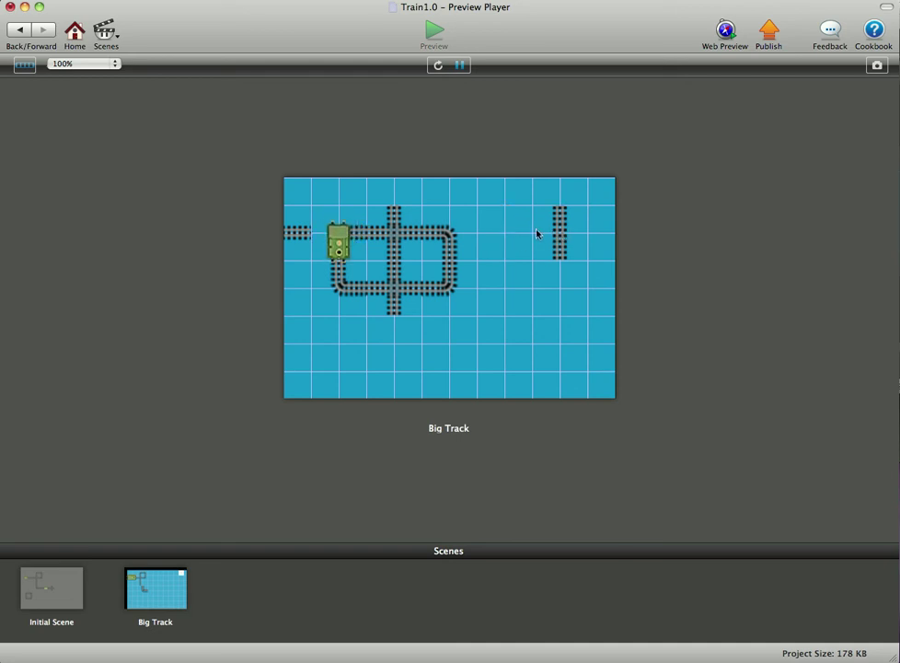
mouse_move(442, 296)
left_mouse_down()
mouse_move(440, 336)
mouse_move(450, 295)
mouse_move(433, 333)
mouse_move(448, 291)
left_mouse_up()
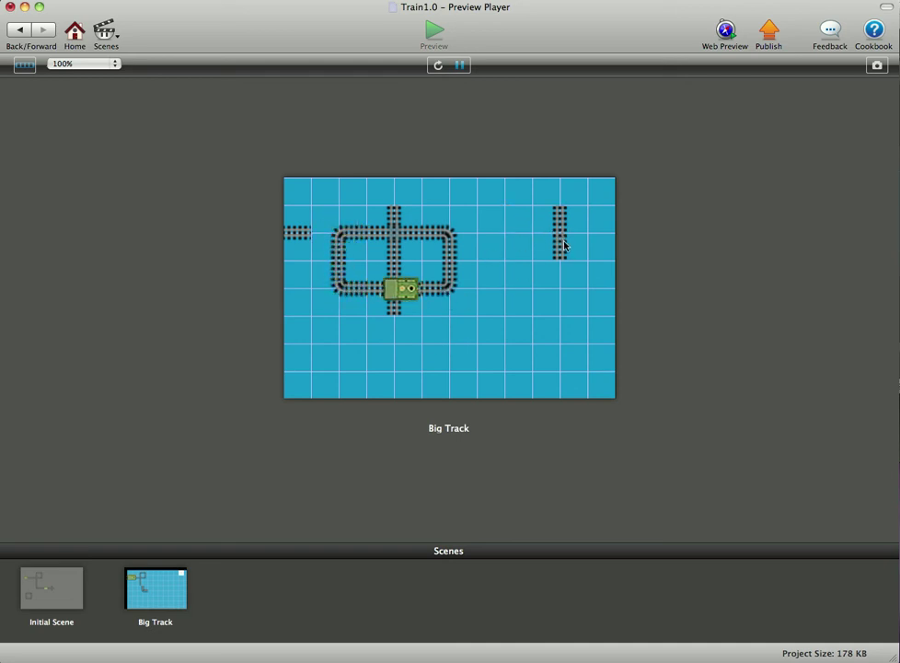
mouse_move(444, 237)
left_mouse_down()
mouse_move(483, 250)
mouse_move(445, 240)
left_mouse_up()
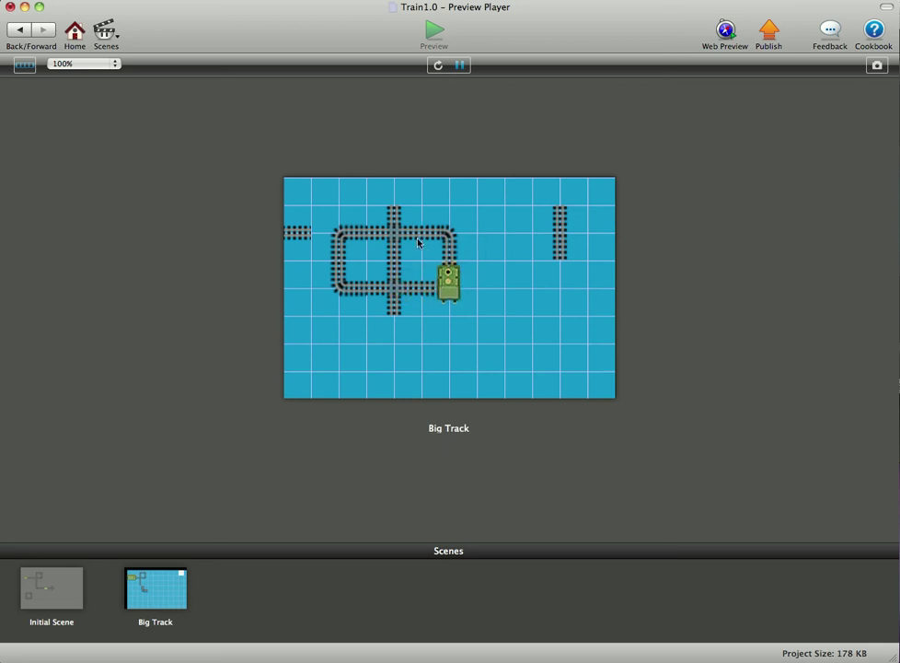
Break the loop and move three of its corners below the crossovers to lead the train toward the grid's lower edge.
left_click_drag(343, 244, 451, 259)
left_click_drag(341, 276, 350, 333)
left_click_drag(440, 238, 421, 332)
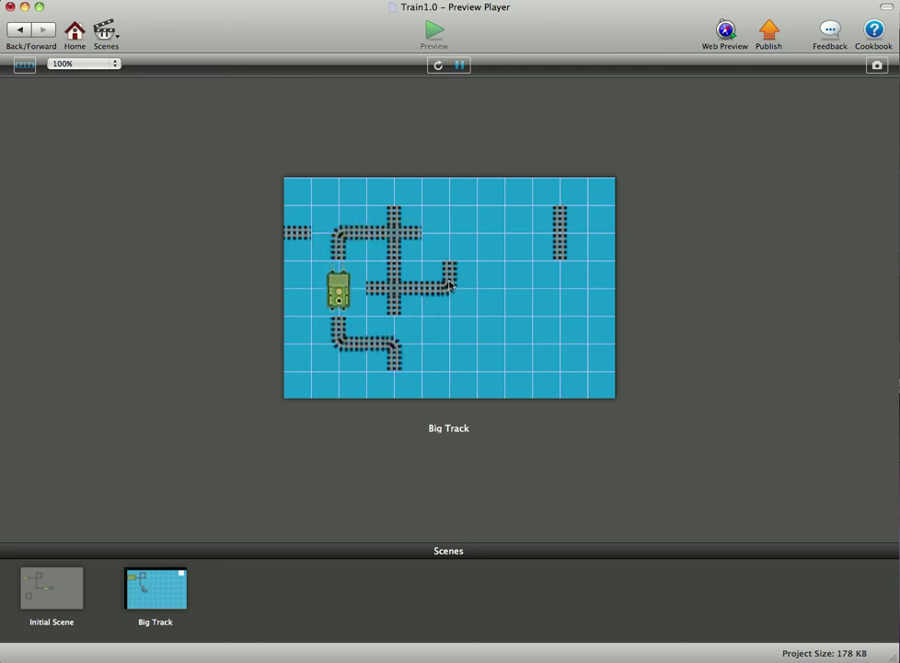
left_click_drag(450, 286, 382, 385)
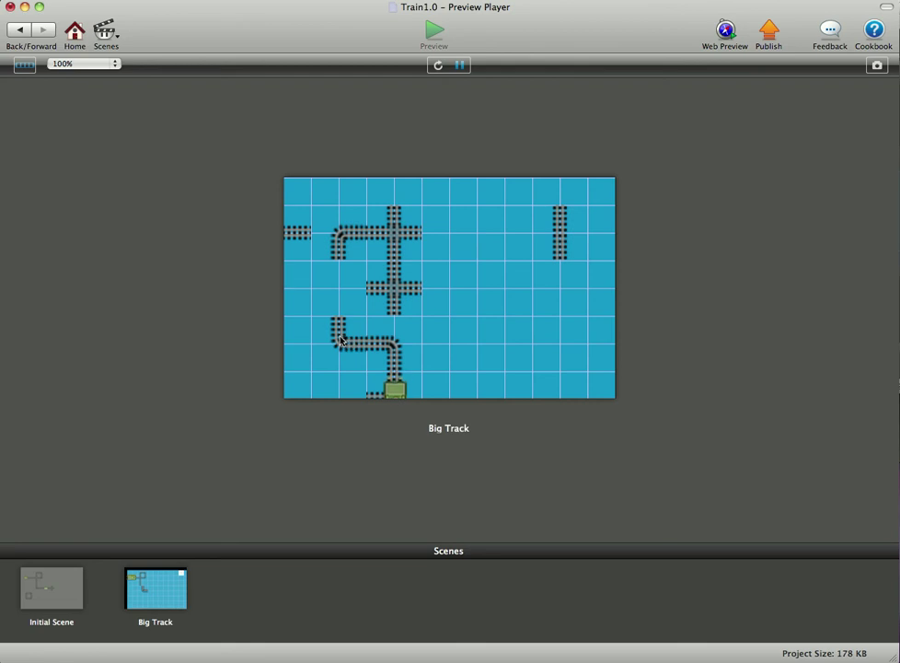
Route the track back up through the vertical straight and across both crossovers to the horizontal straight and end corner, and leave the preview.
left_click_drag(339, 343, 335, 379)
left_click_drag(339, 237, 346, 273)
left_click_drag(391, 230, 449, 287)
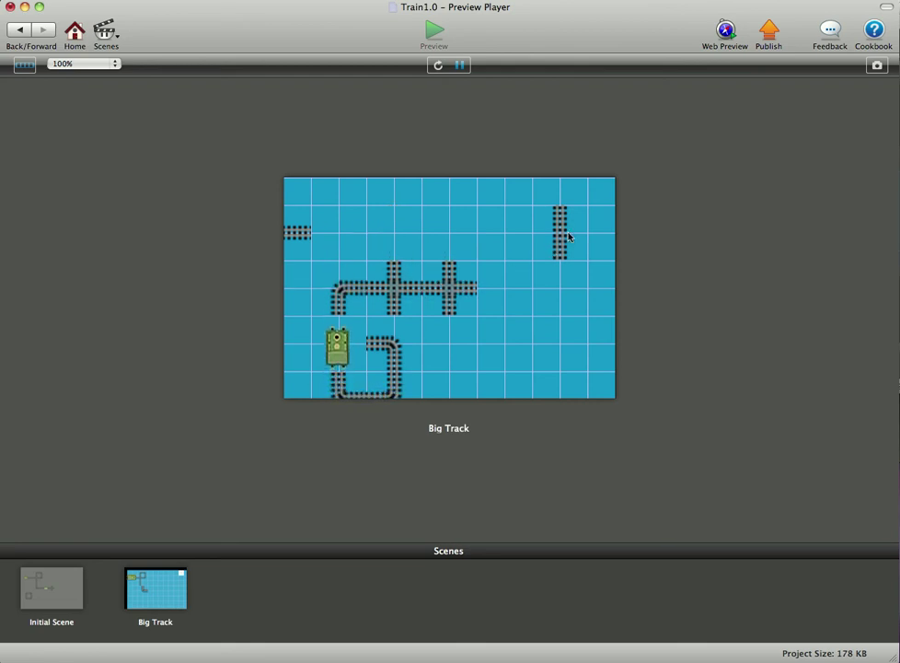
left_click_drag(569, 237, 354, 350)
left_click_drag(306, 260, 497, 293)
left_click_drag(385, 357, 557, 304)
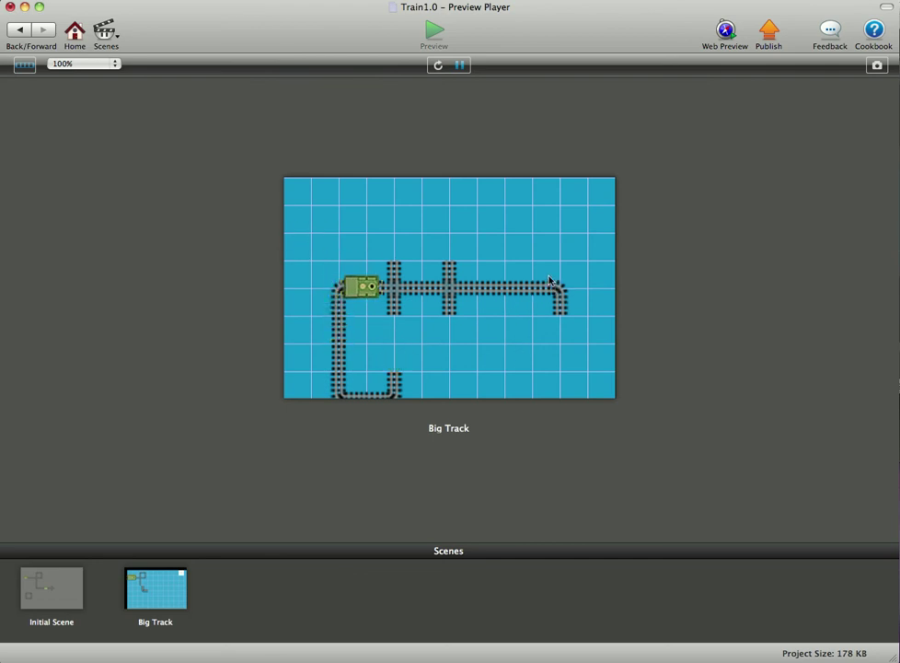
left_click(19, 29)
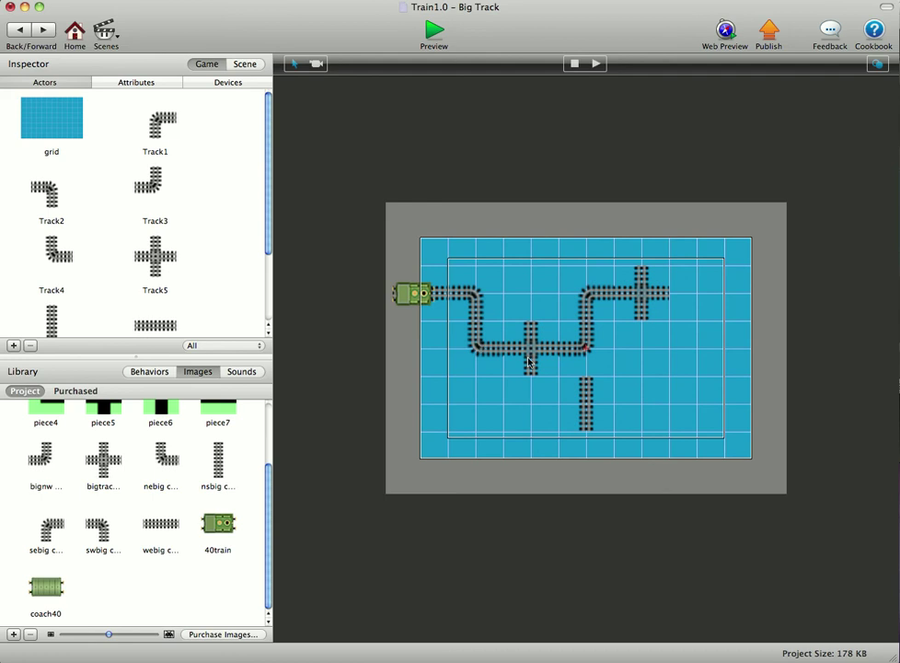
Check the lower crossover's attributes, preview Big Track to examine that crossover, and return to the scene.
left_click(520, 352)
double_click(157, 293)
left_click(131, 393)
left_click(438, 41)
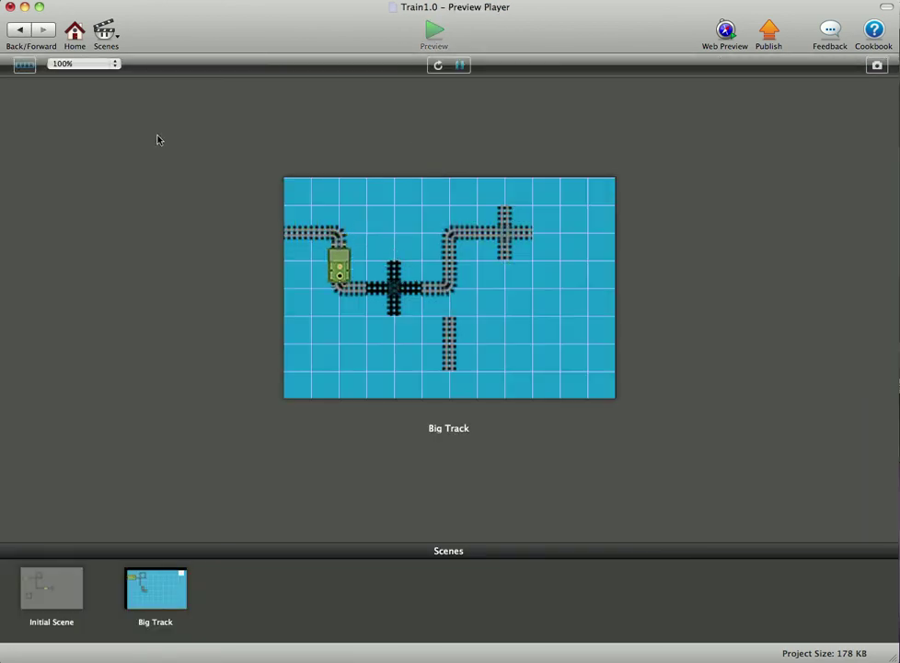
left_click(28, 30)
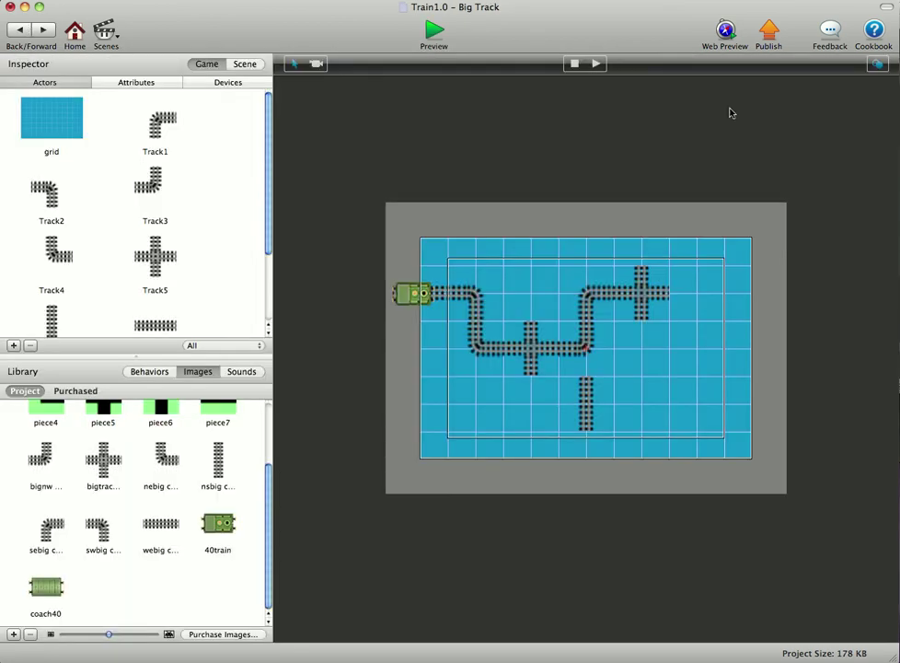